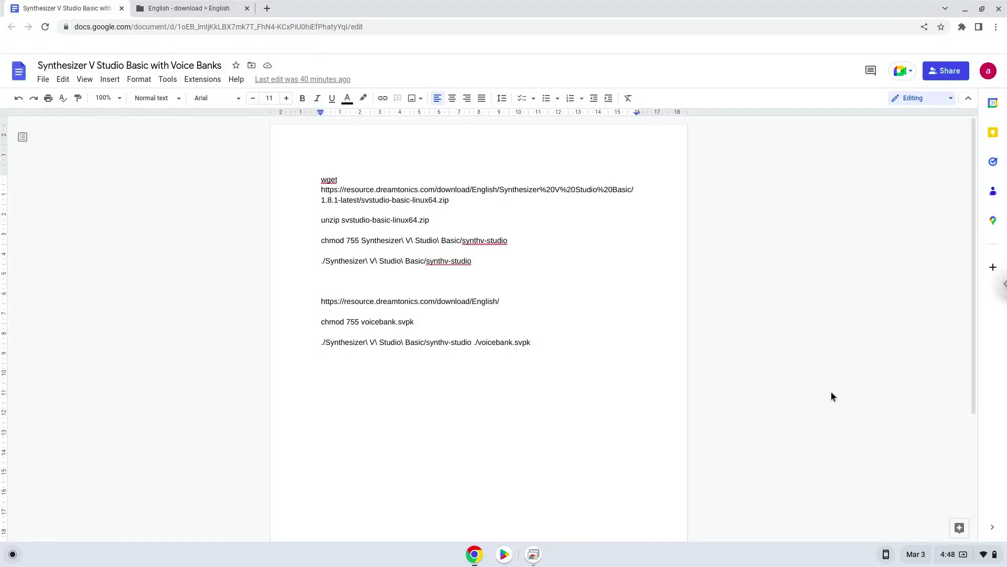
Step: Open ChromeOS quick settings from the status tray over the Synthesizer V install-commands doc
click(947, 554)
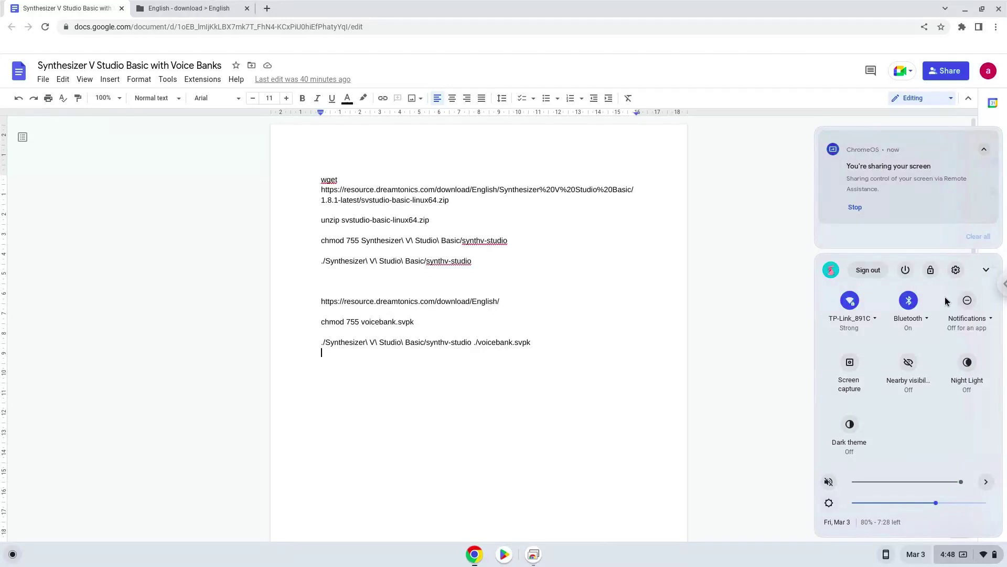
Step: Open Settings and go to Advanced > Developers to find the Linux development environment
click(954, 270)
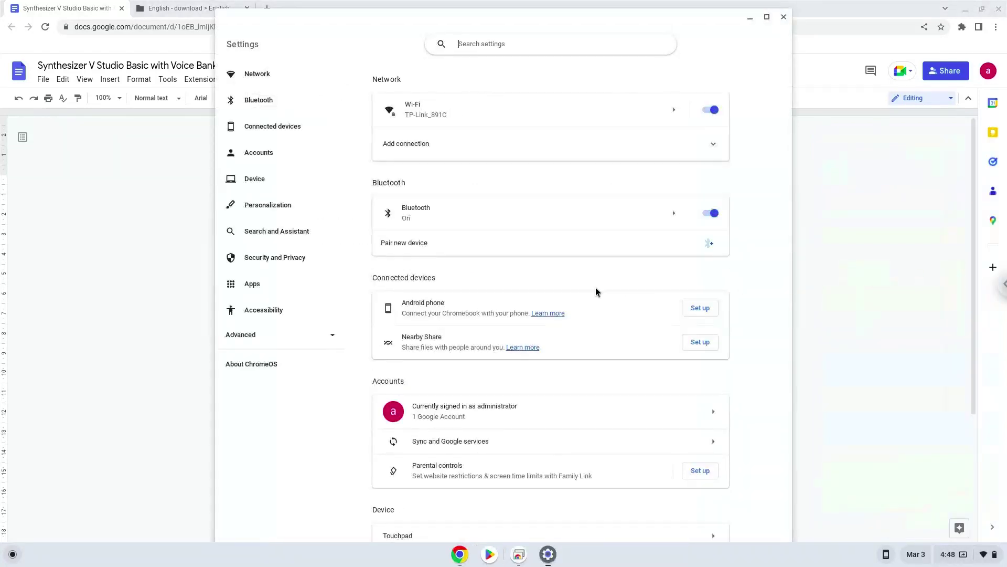
click(302, 342)
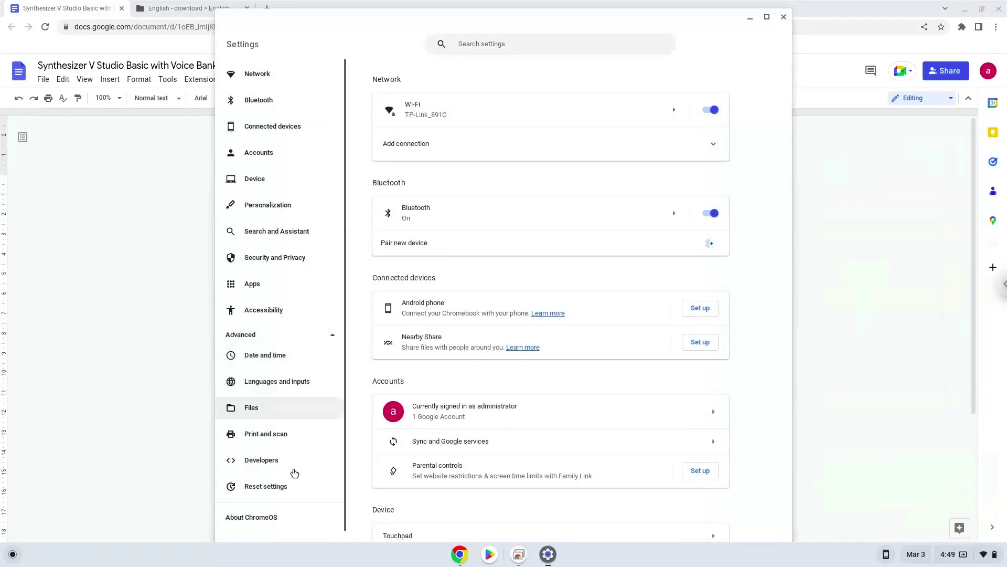
click(295, 473)
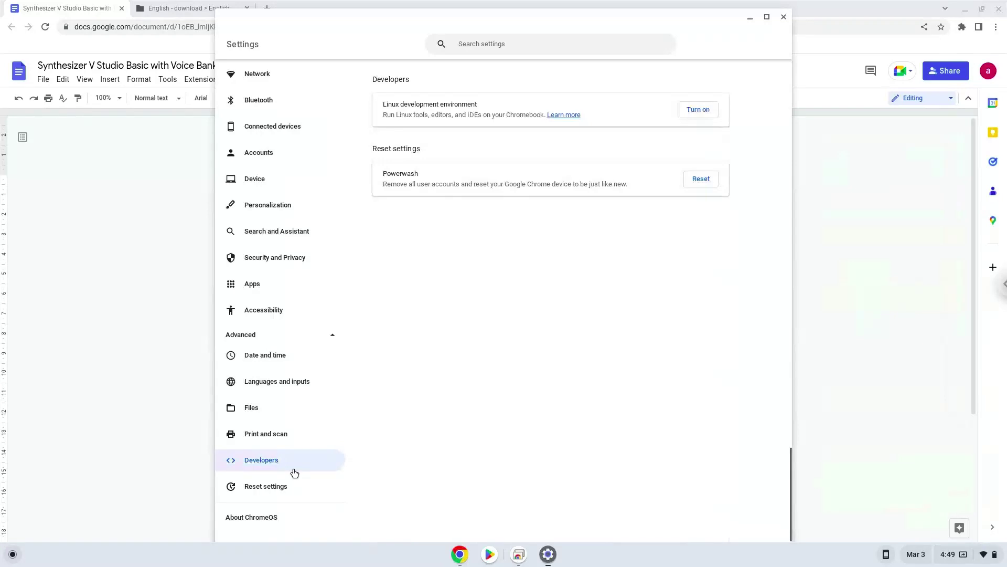
Step: Turn on the Linux development environment and install it with the recommended 10 GB disk
click(701, 108)
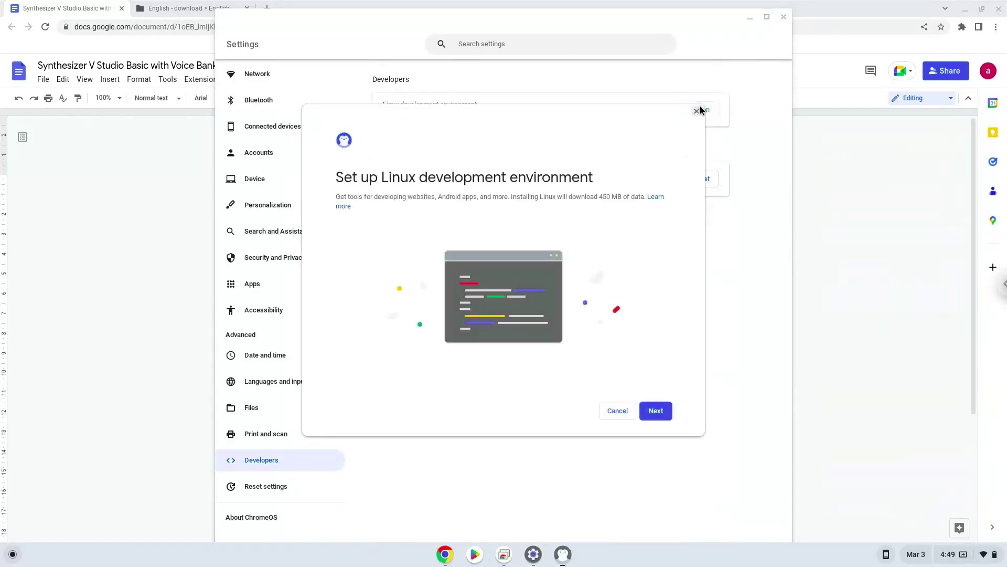
click(660, 411)
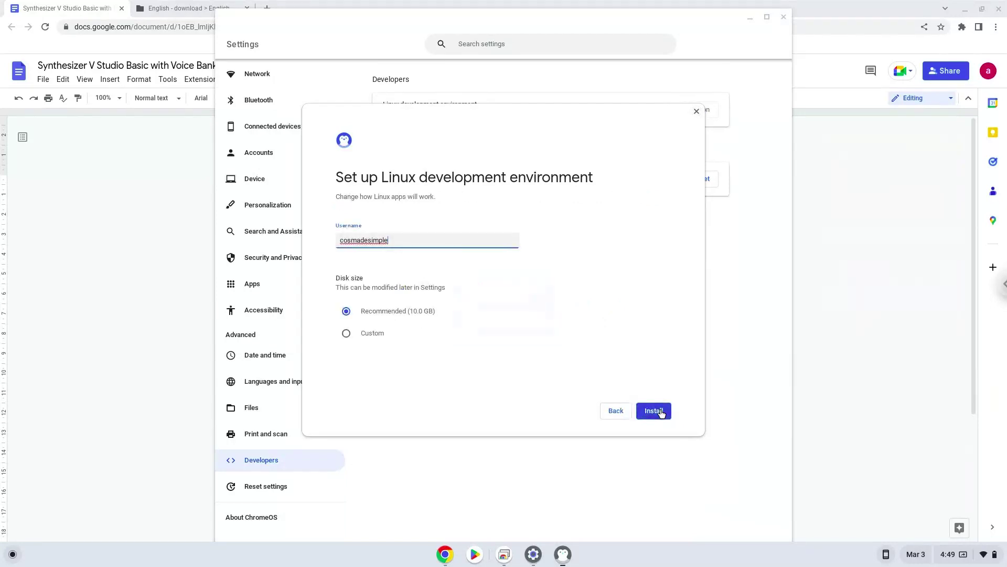
click(654, 411)
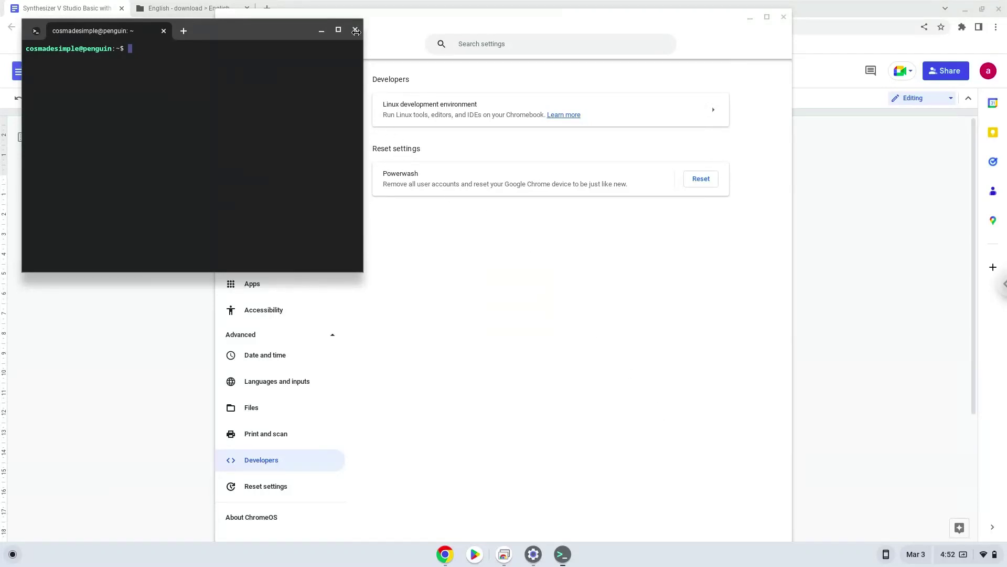
Step: Close the Linux terminal and Settings, copy the wget command from the doc, and launch Terminal
click(356, 30)
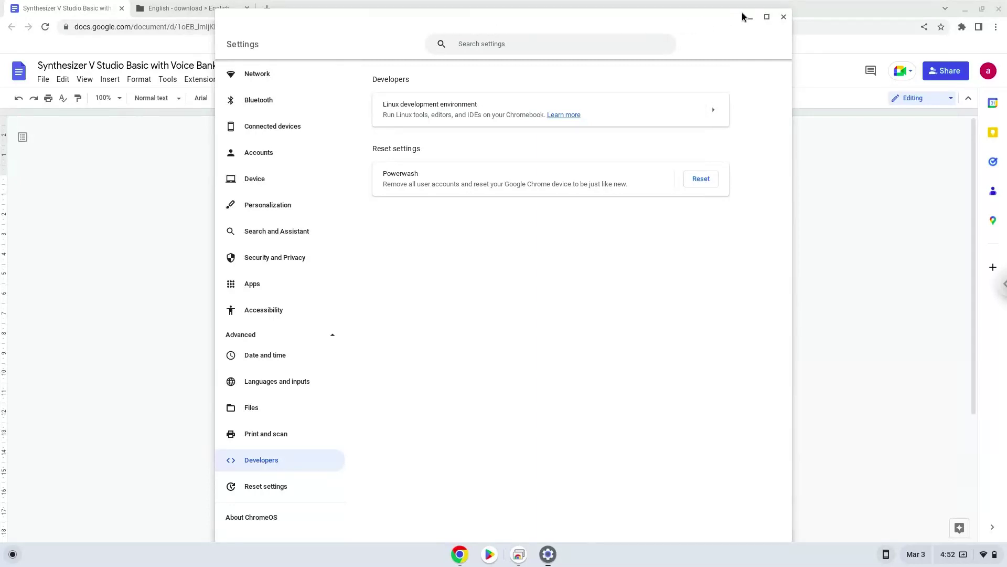
click(782, 17)
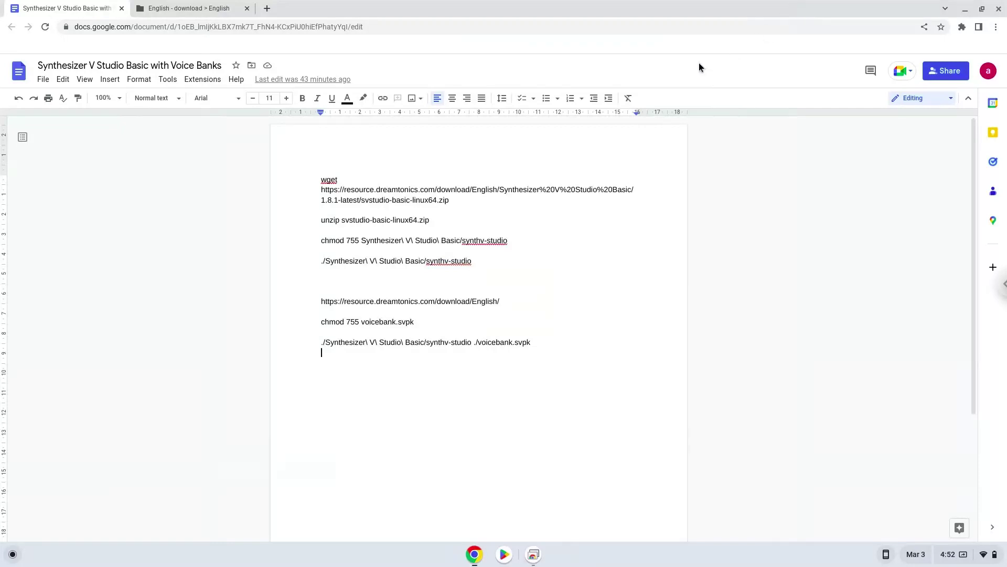
triple_click(432, 192)
right_click(433, 192)
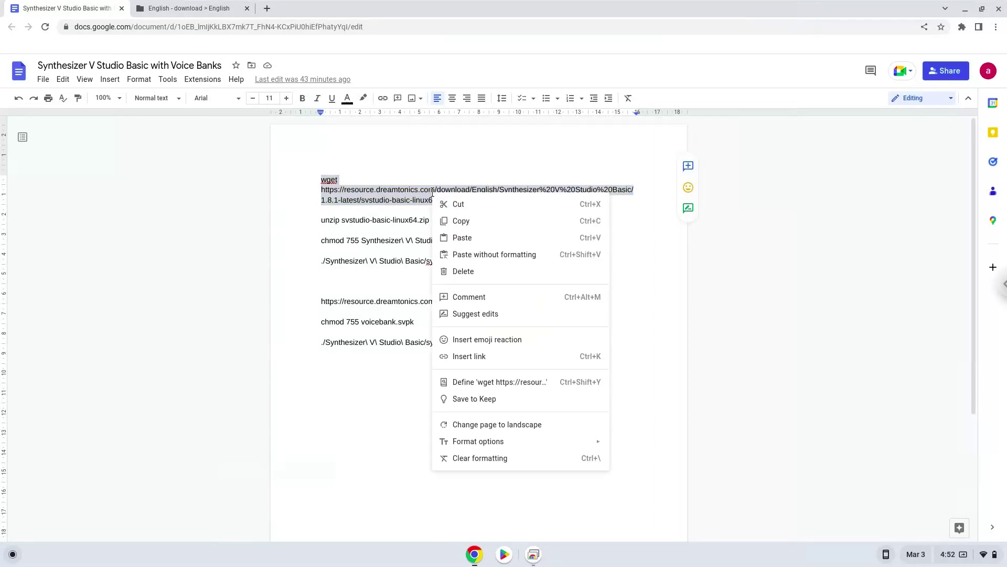
click(453, 222)
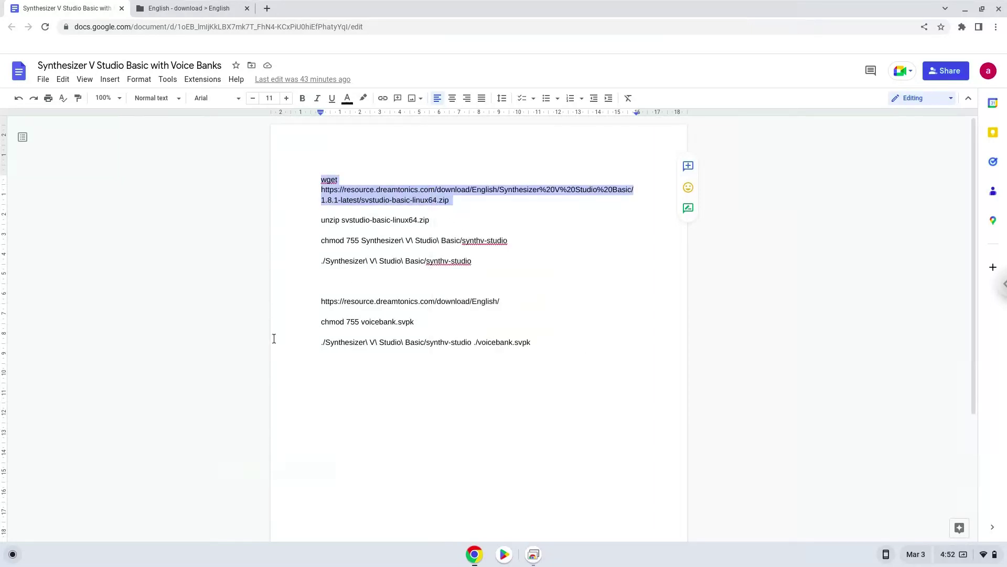
click(13, 554)
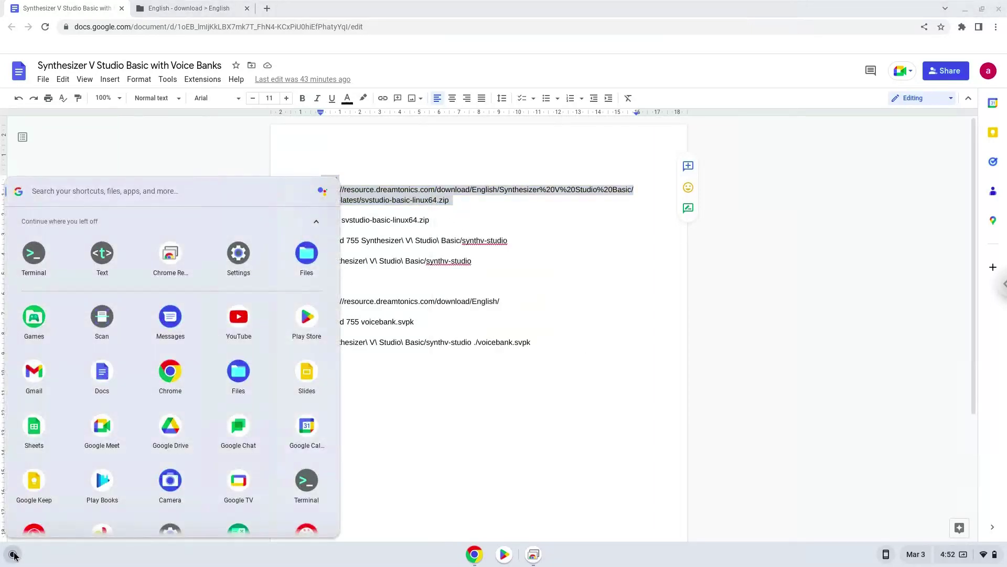
click(27, 261)
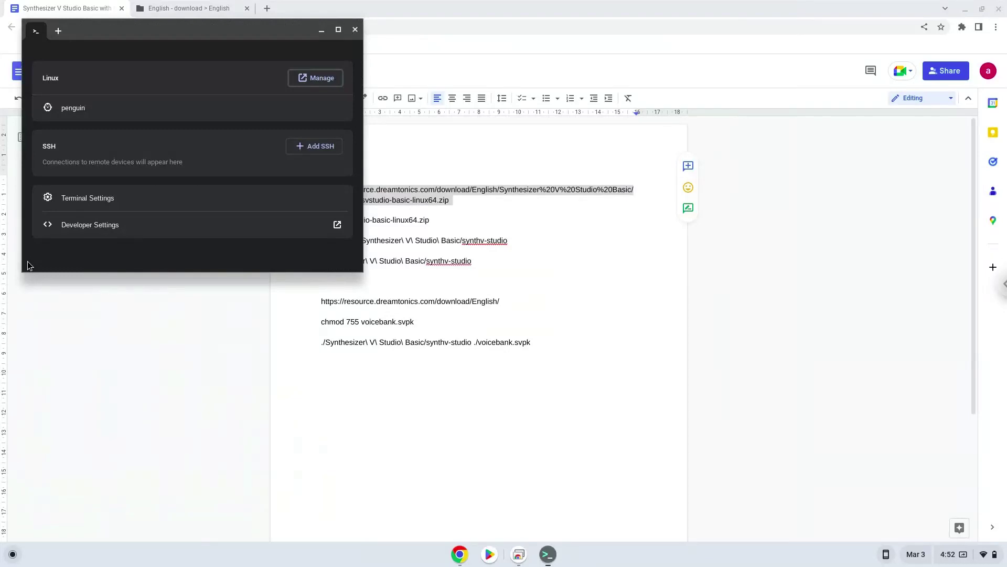
Step: Maximize Terminal and download svstudio-basic-linux64.zip by running the pasted wget command
double_click(219, 29)
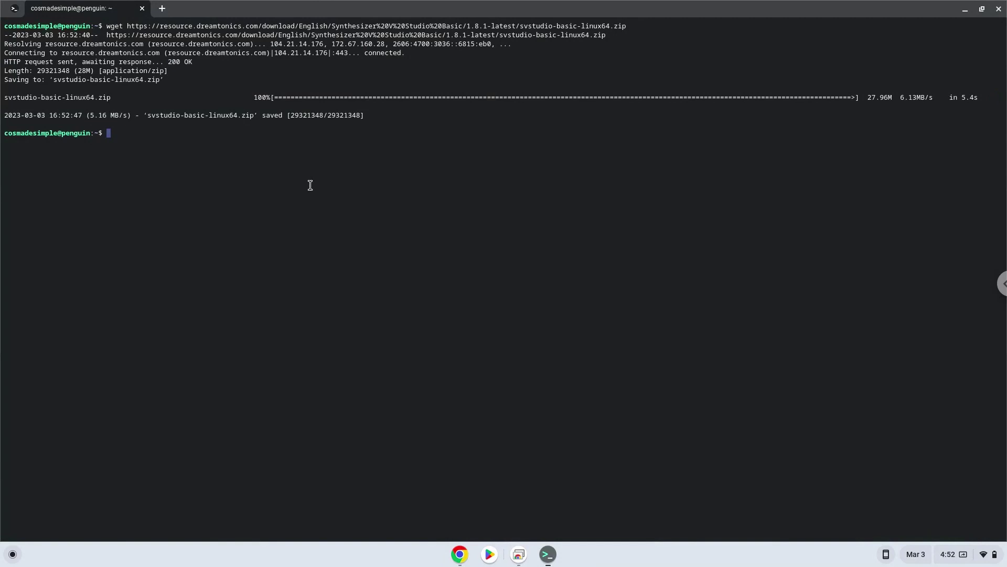
Step: Copy the unzip command from the notes and run it to extract svstudio-basic-linux64.zip
click(460, 554)
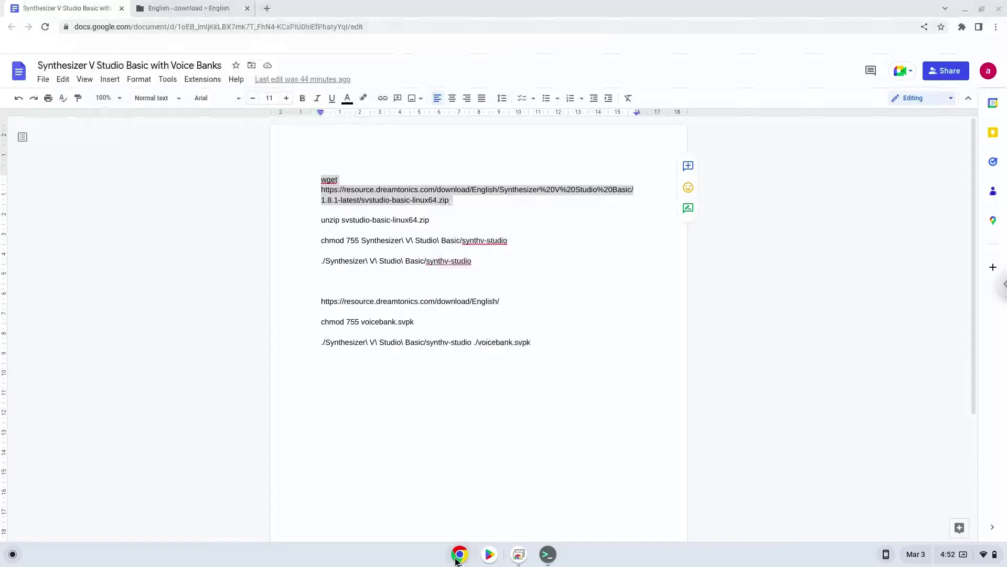
triple_click(358, 222)
right_click(358, 222)
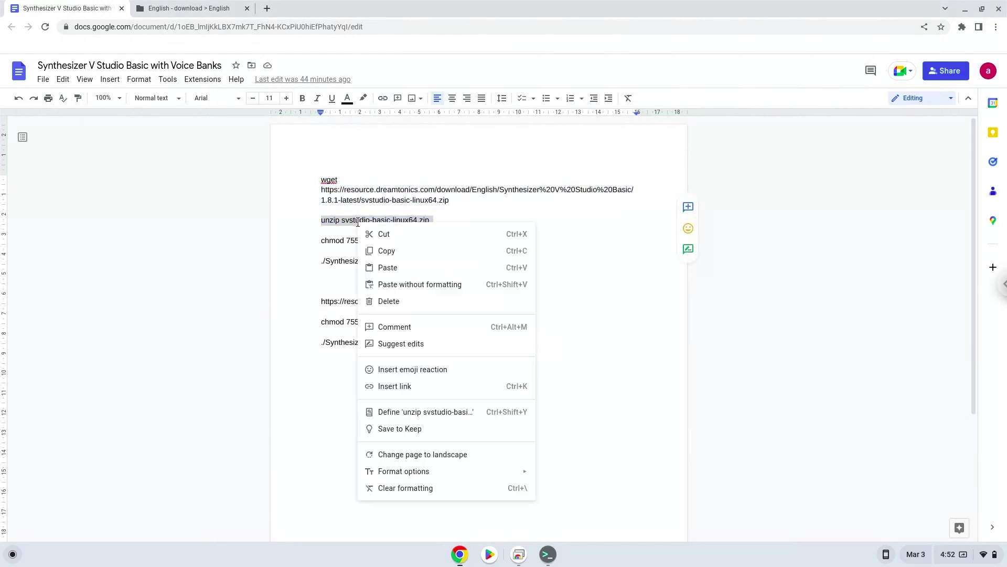
click(383, 252)
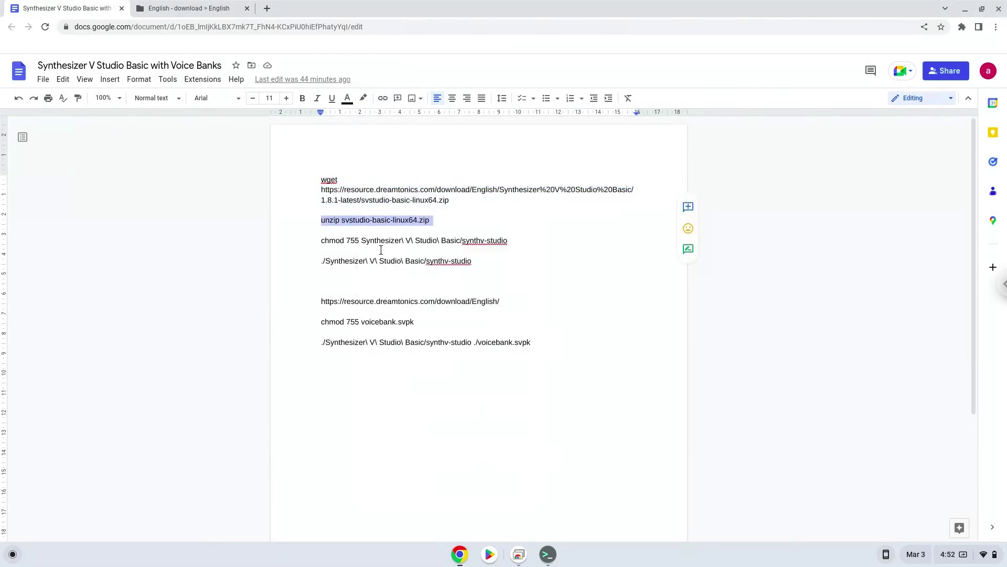
click(548, 555)
key(ctrl+shift+v)
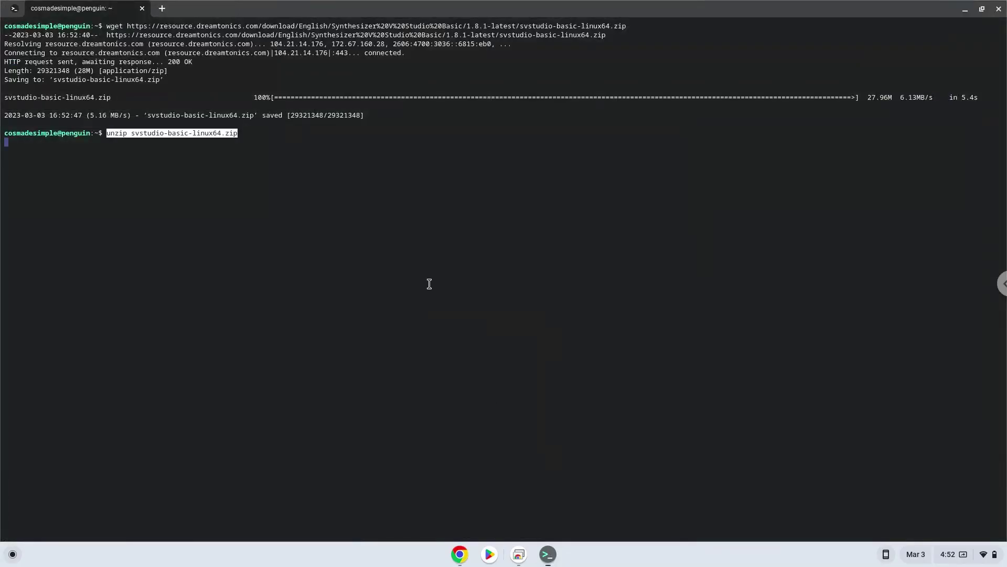
key(Return)
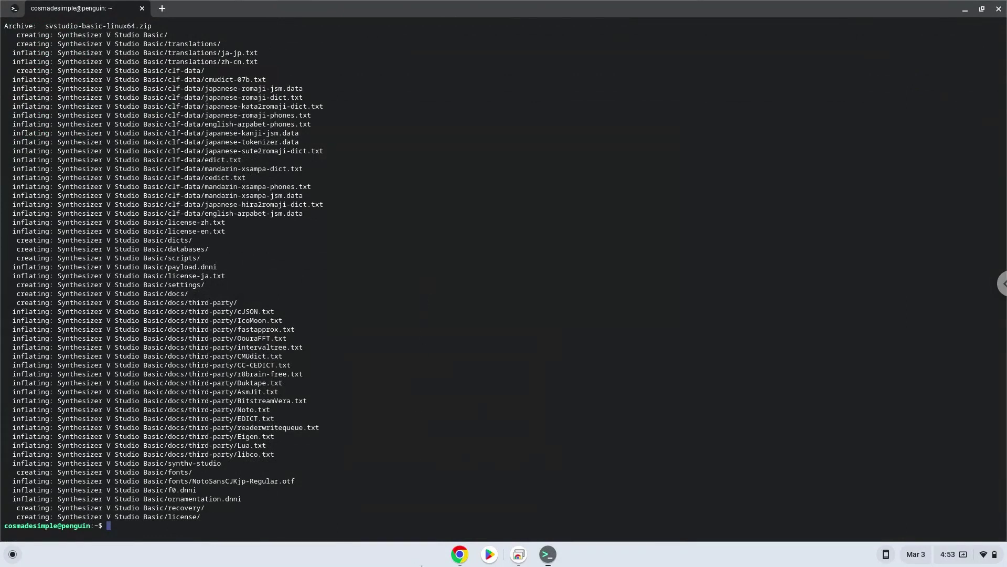
Step: Copy and run chmod 755 on Synthesizer V Studio Basic/synthv-studio to make it executable
click(457, 561)
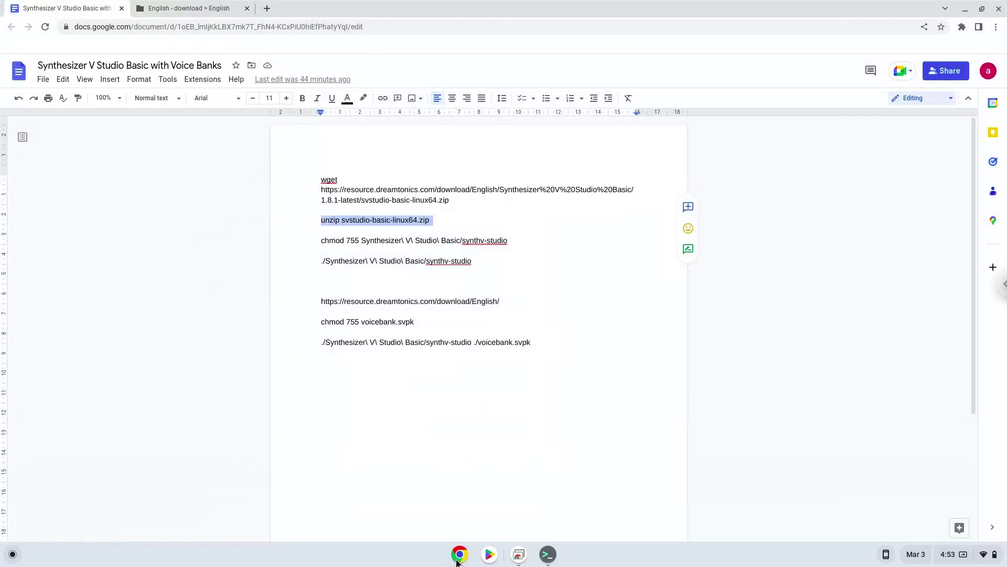
triple_click(424, 241)
right_click(423, 241)
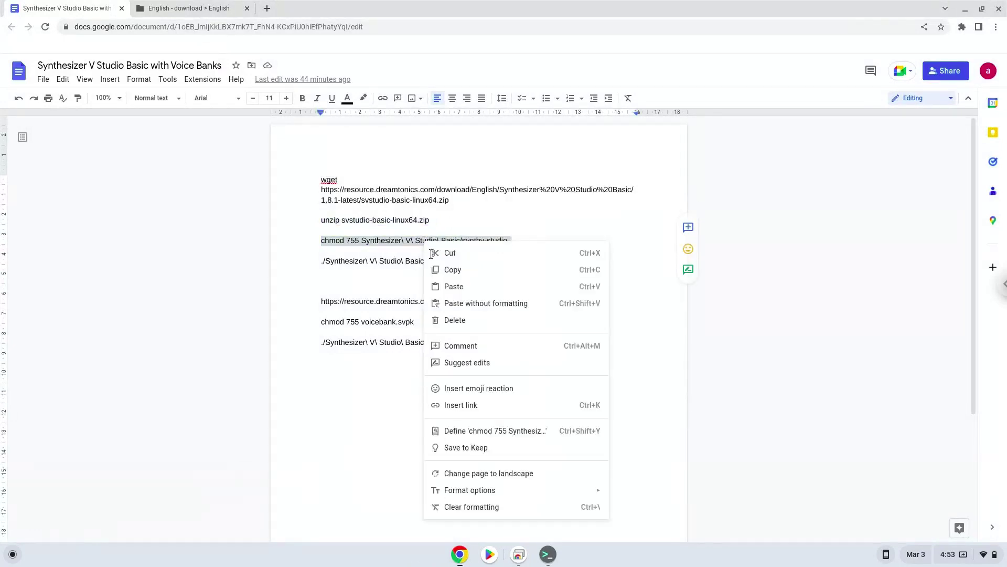
click(441, 269)
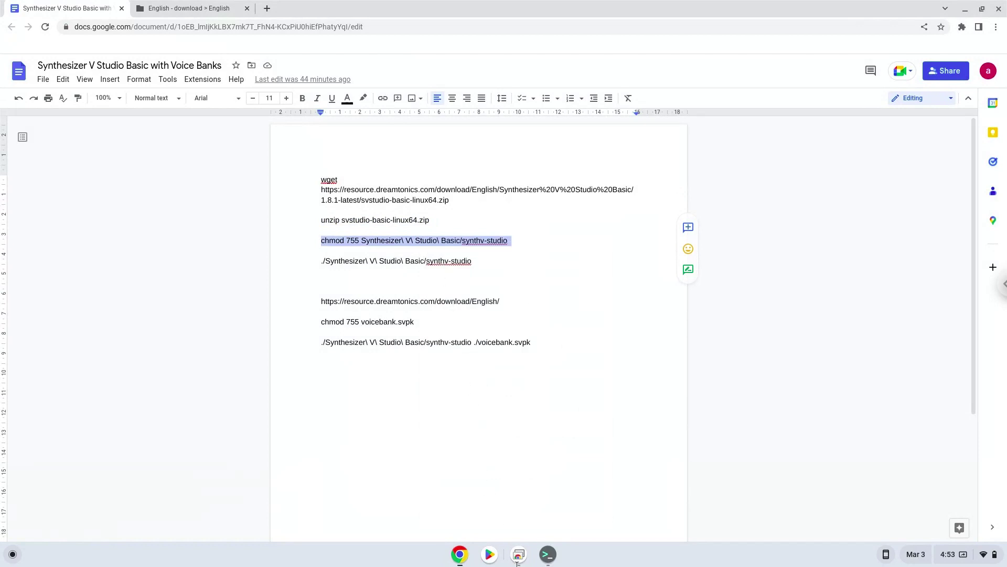
click(540, 559)
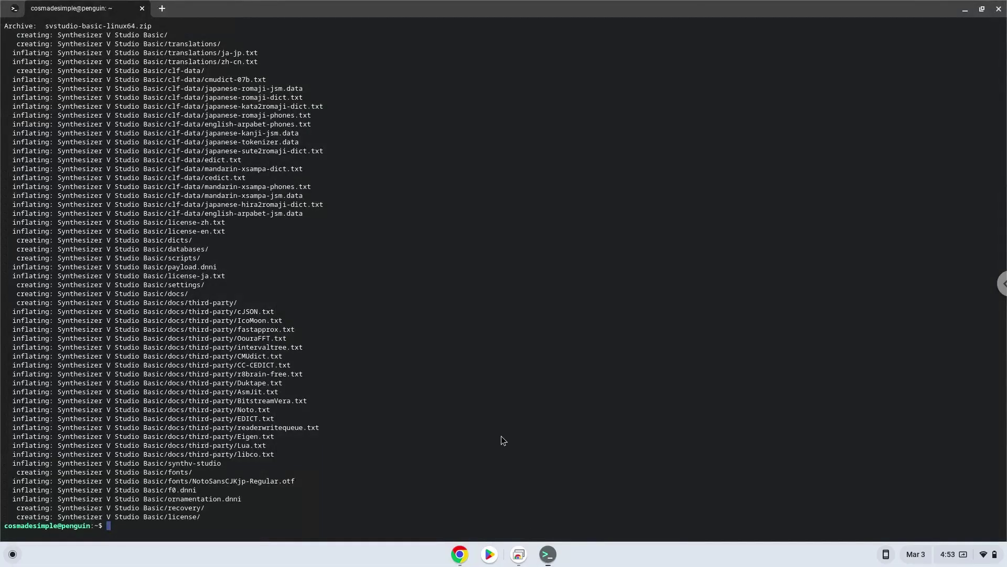
key(ctrl+shift+v)
key(Return)
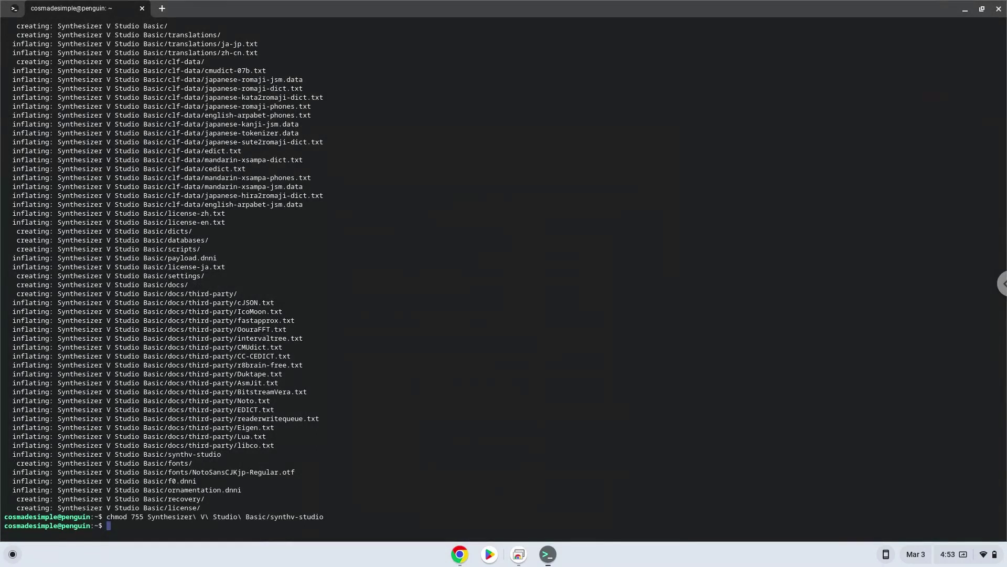
Step: Copy the synthv-studio launch command from the notes and return to the terminal
click(459, 555)
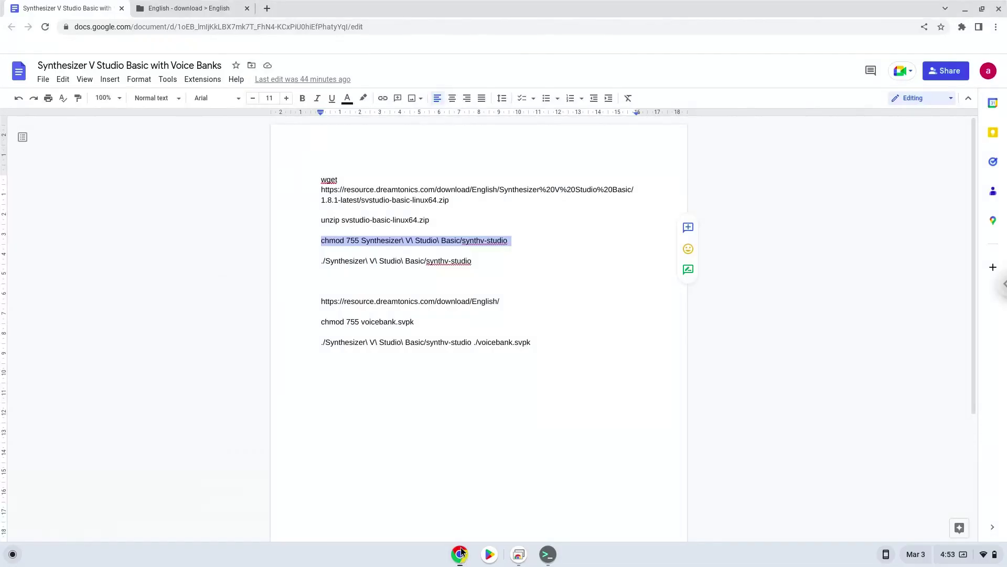
triple_click(443, 260)
right_click(442, 260)
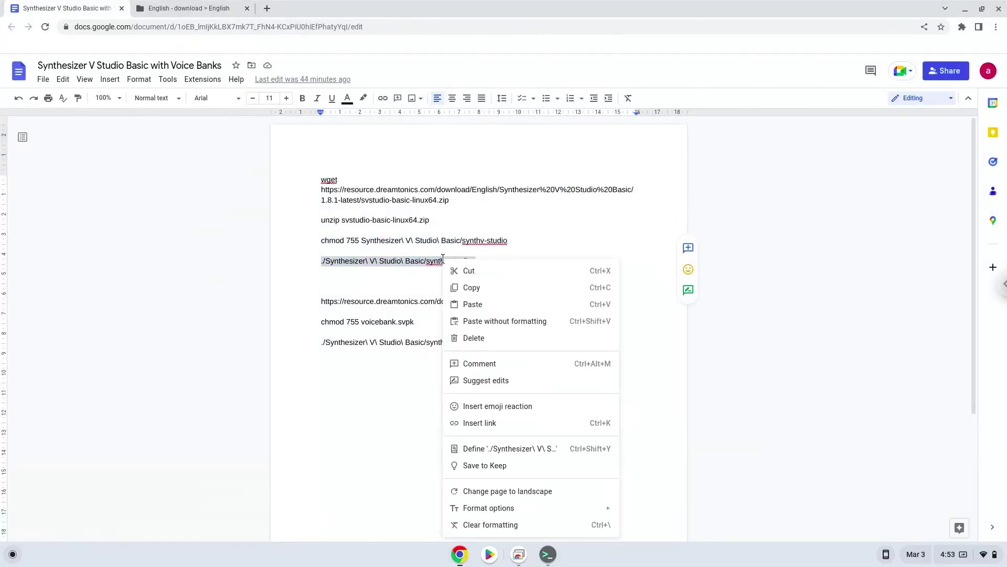
click(466, 288)
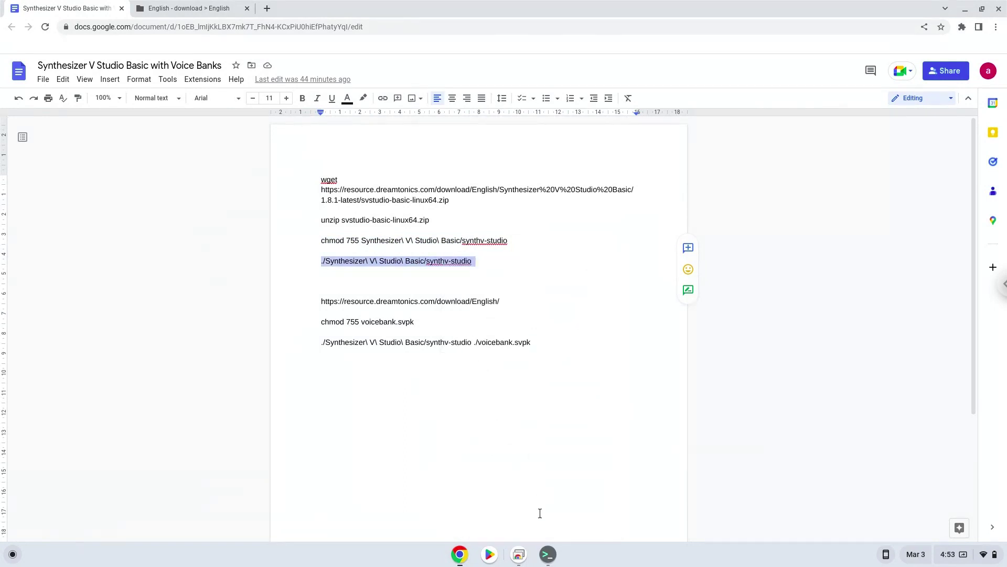
click(547, 556)
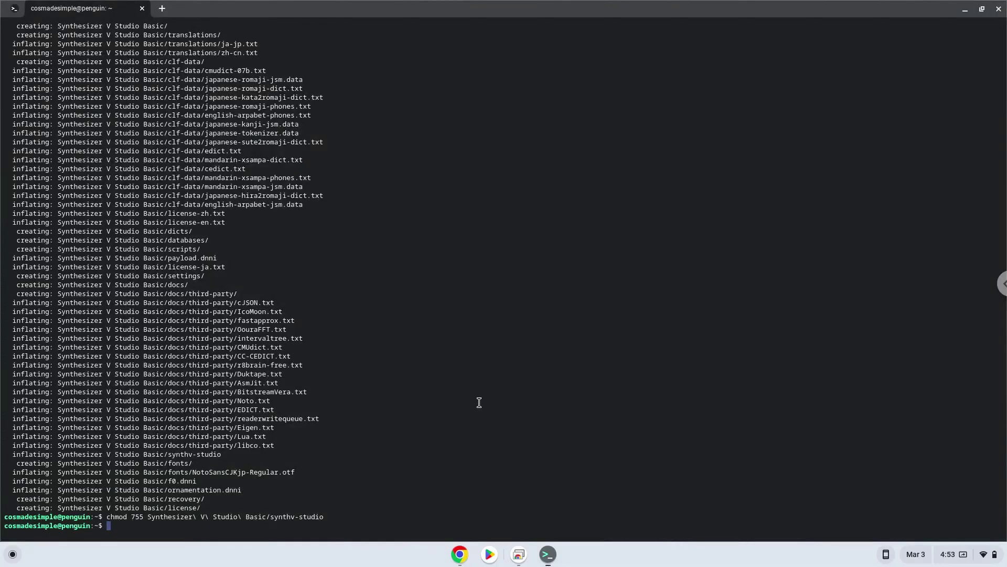
Step: Launch synthv-studio, accept telemetry consent, and widen the window to both screen edges
key(ctrl+shift+v)
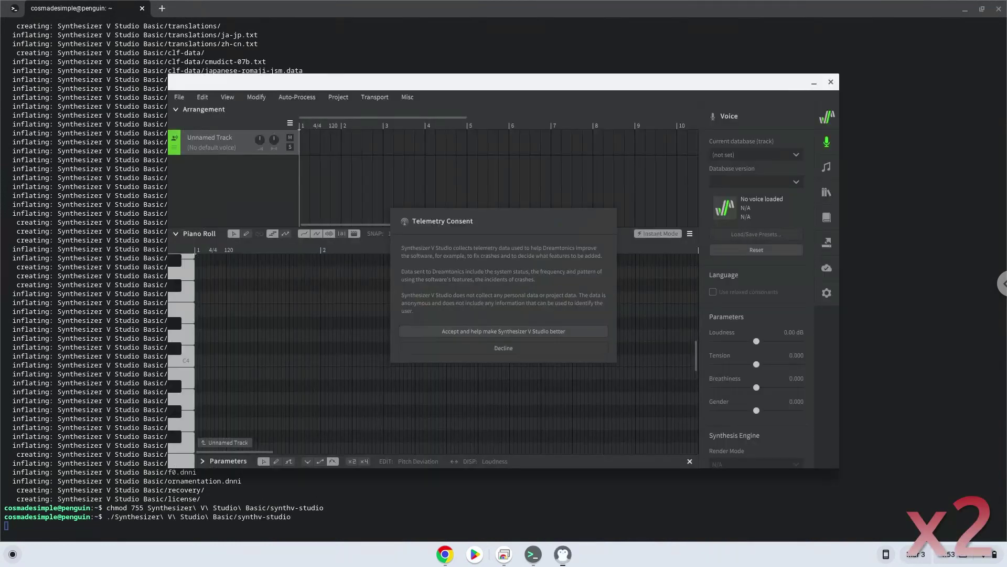
click(492, 331)
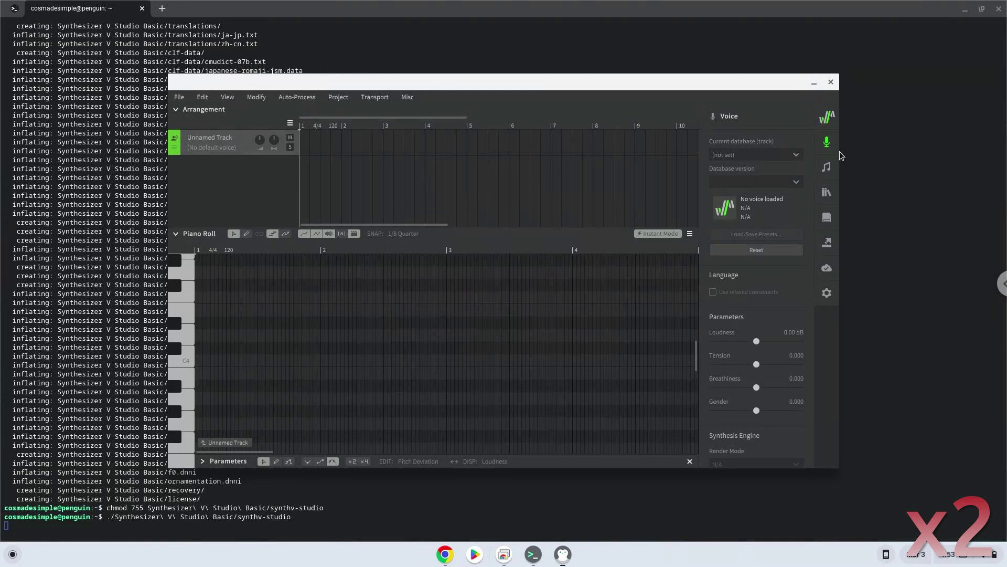
drag(840, 156, 1006, 155)
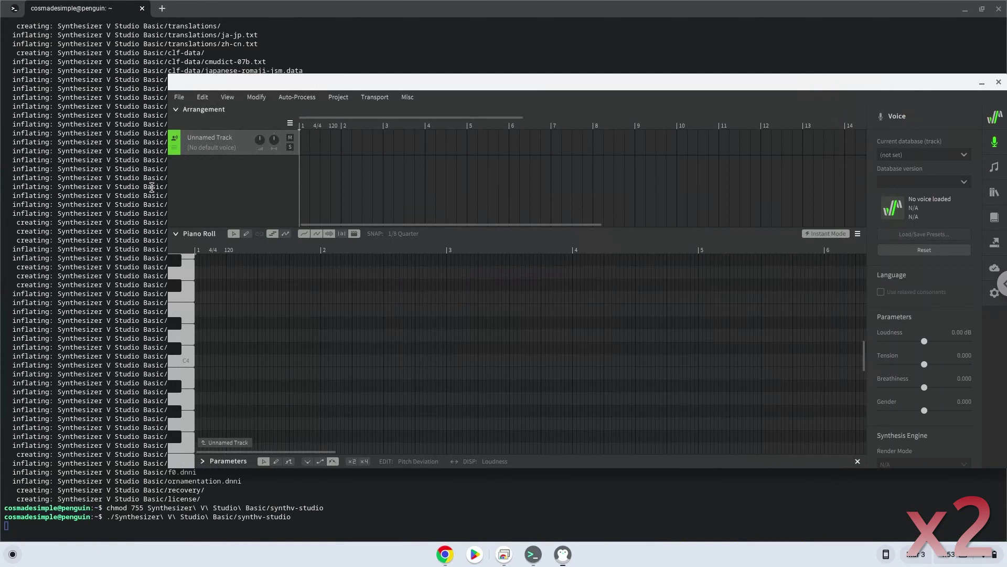
drag(168, 187, 3, 184)
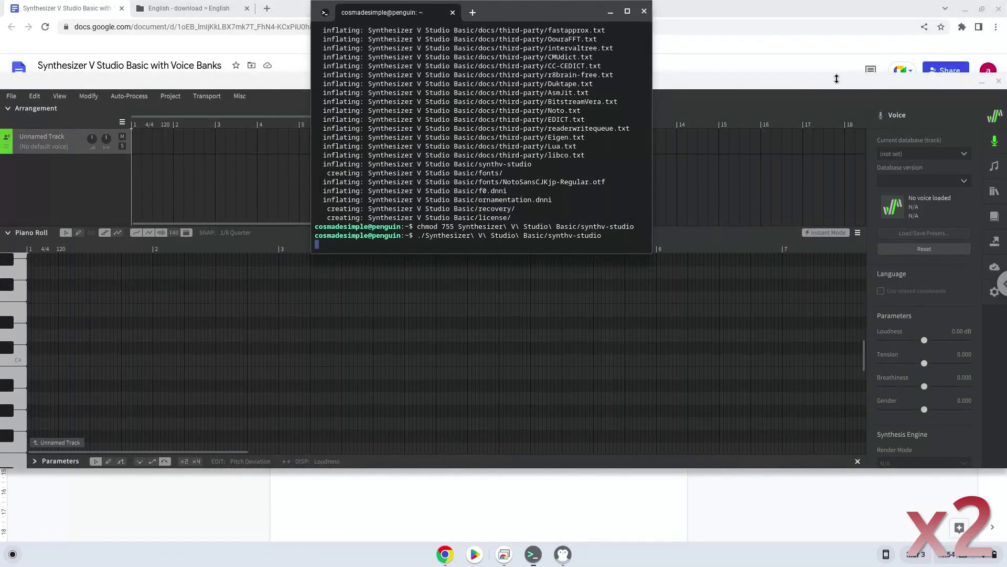
Step: Stretch the Synthesizer V window to full height, then quit the program
click(836, 79)
drag(825, 70, 818, 3)
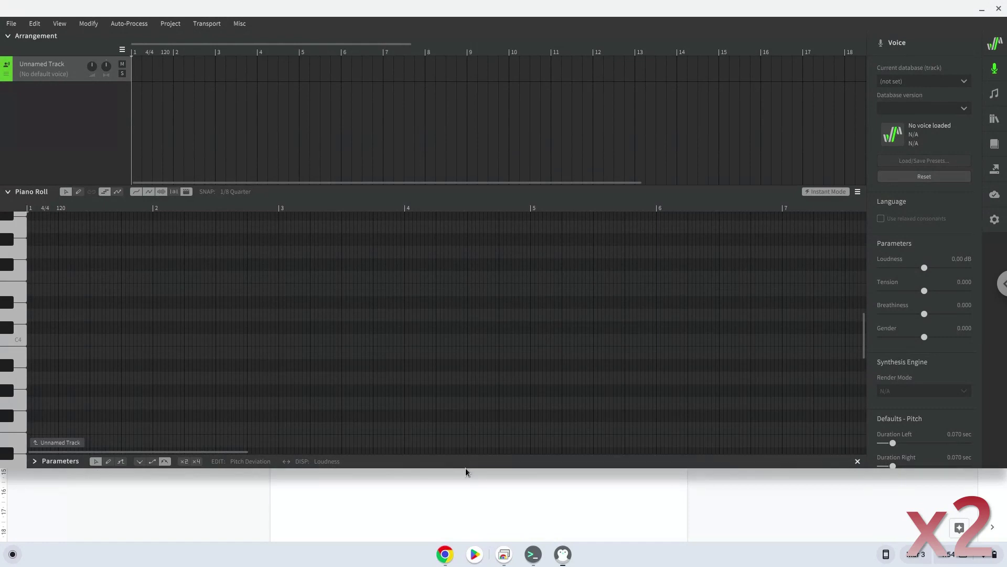
drag(466, 467, 457, 544)
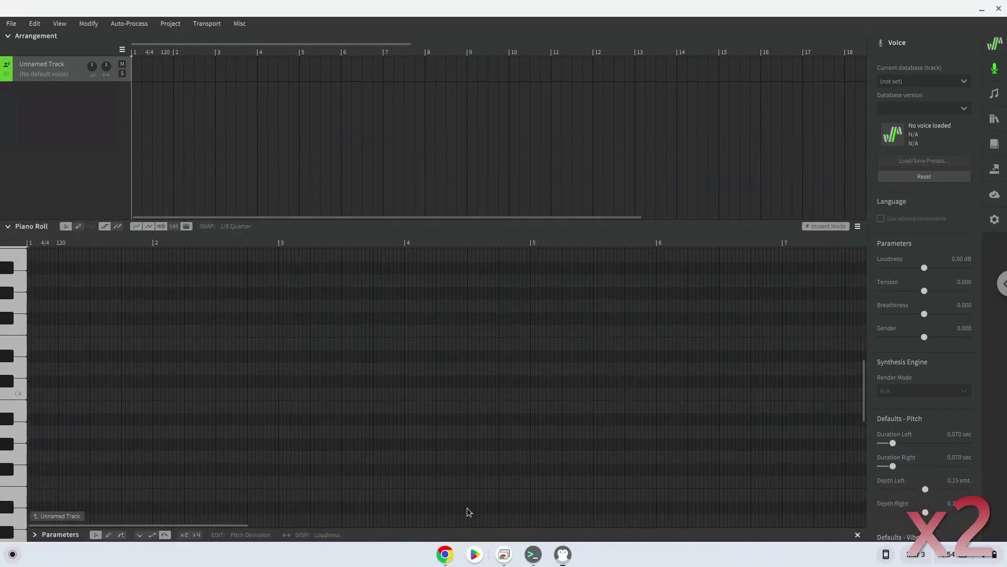
click(999, 9)
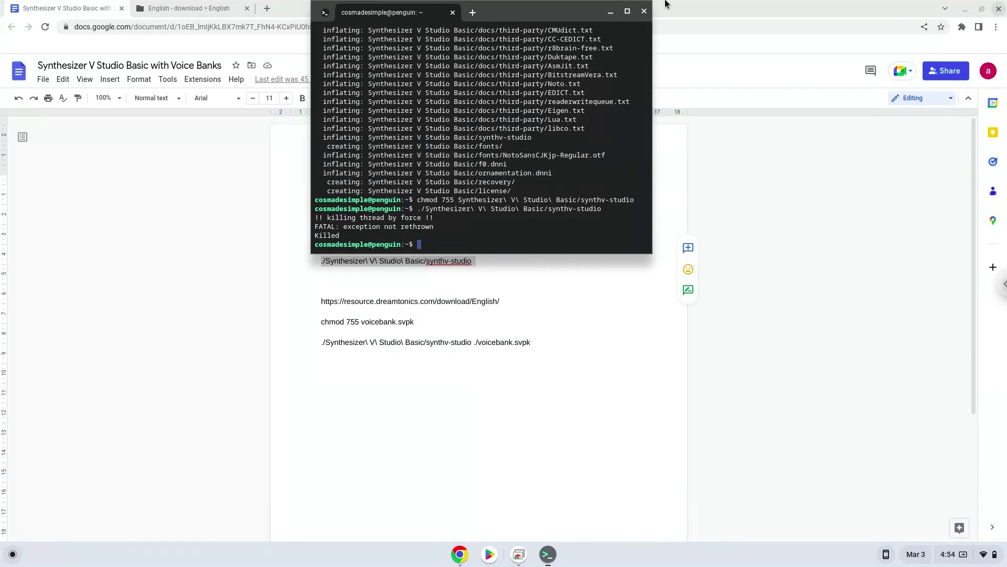
Step: On the Dreamtonics site, browse Voice Databases > Lite > Eleanor Forte and download eleanor-lite-install-100.svpk
double_click(584, 8)
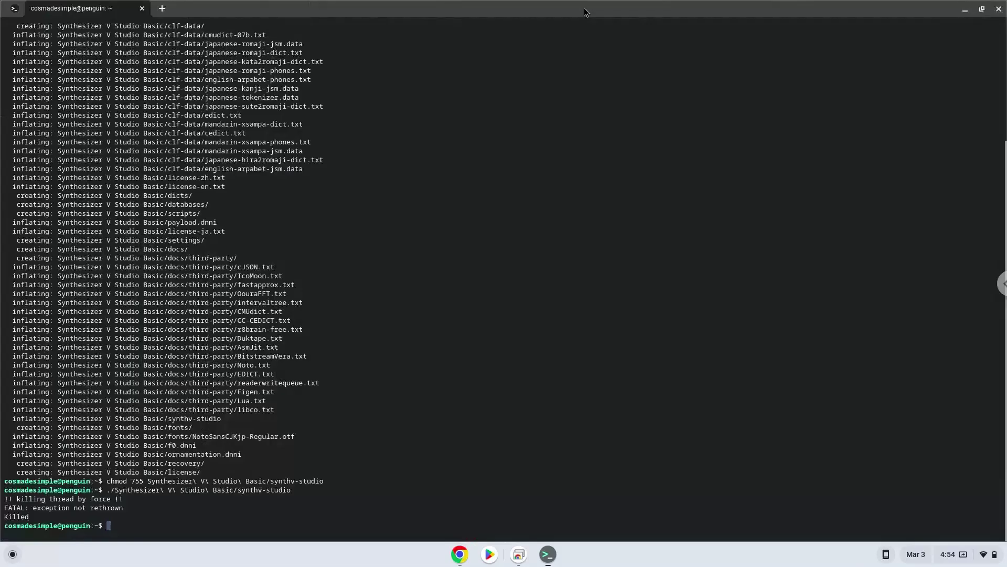
click(457, 554)
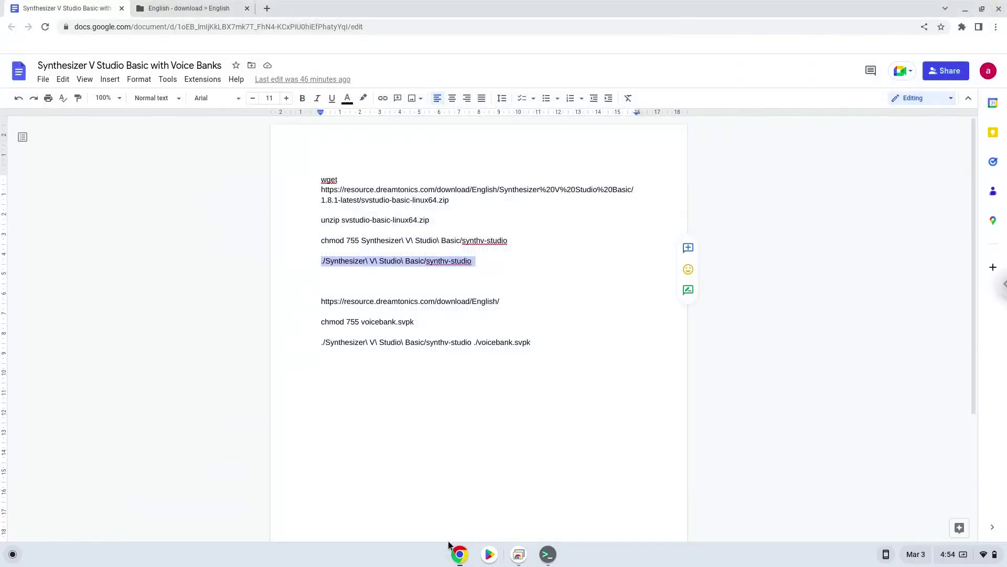
click(211, 9)
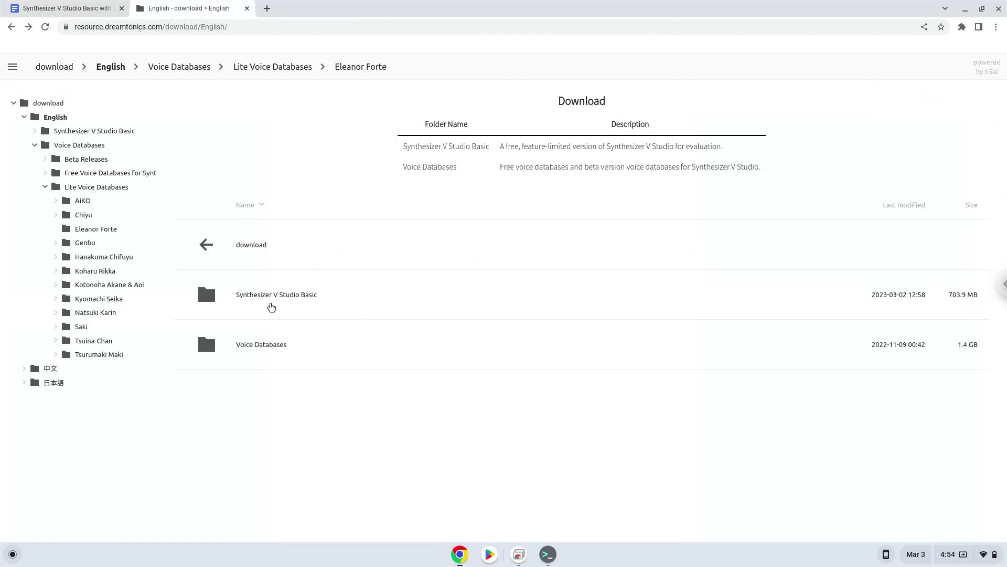
click(279, 351)
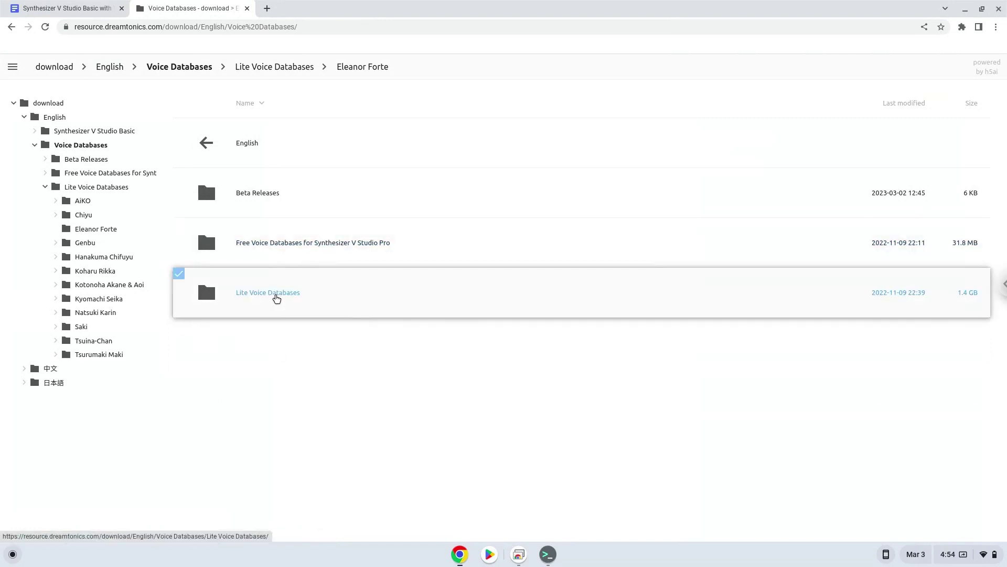
click(276, 298)
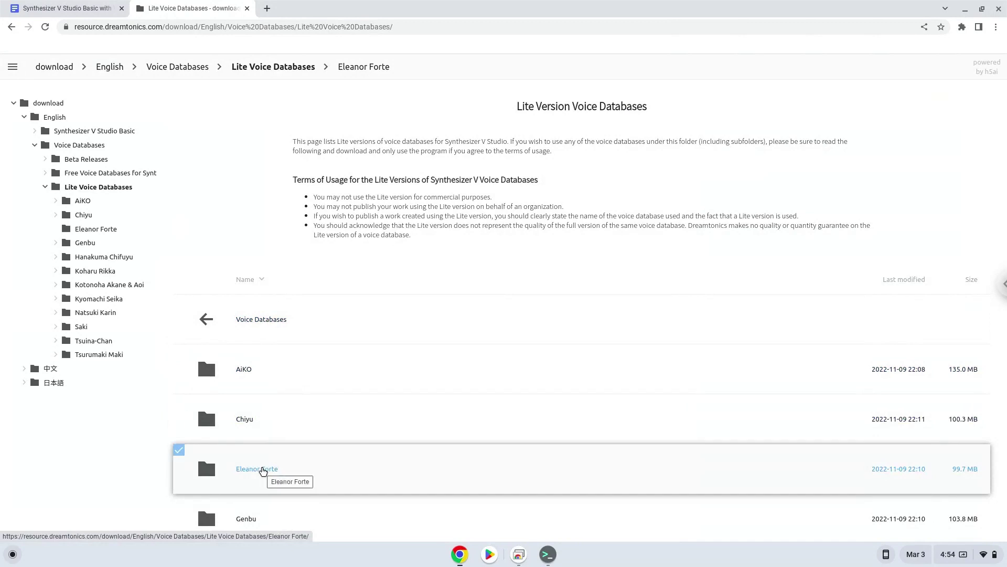
click(263, 469)
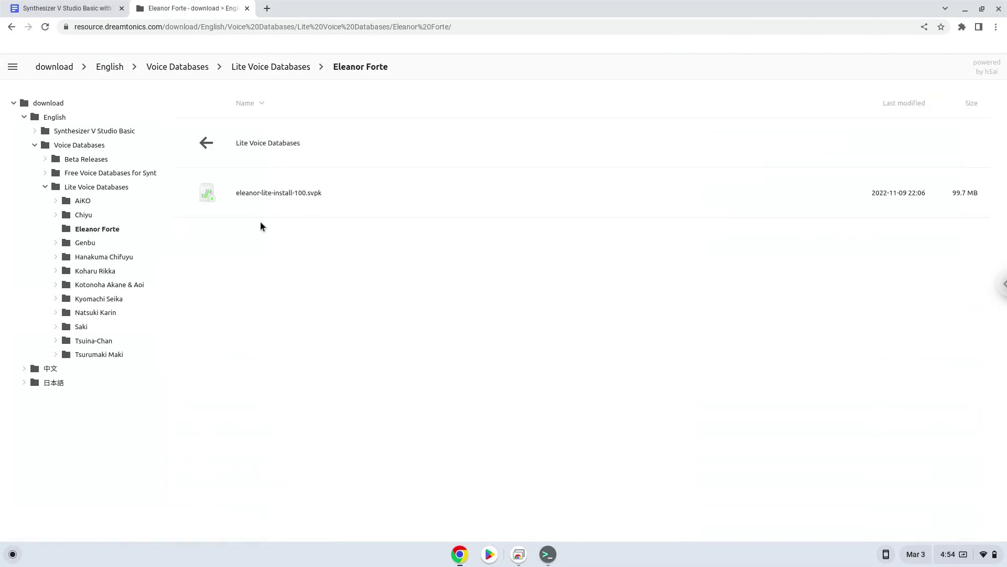
click(262, 193)
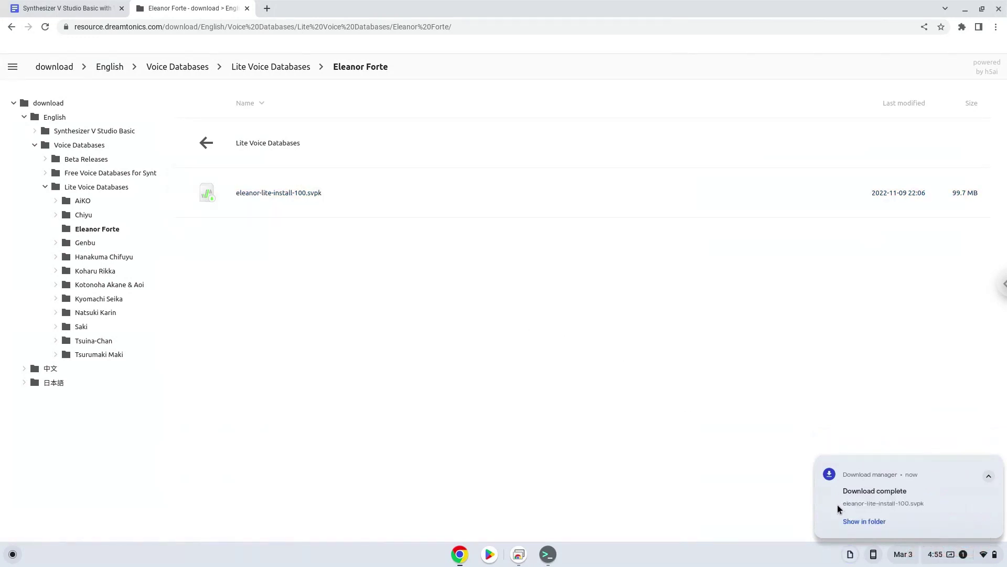
Step: Show the downloaded voice bank in Files and rename it to voicebank.svpk
click(851, 520)
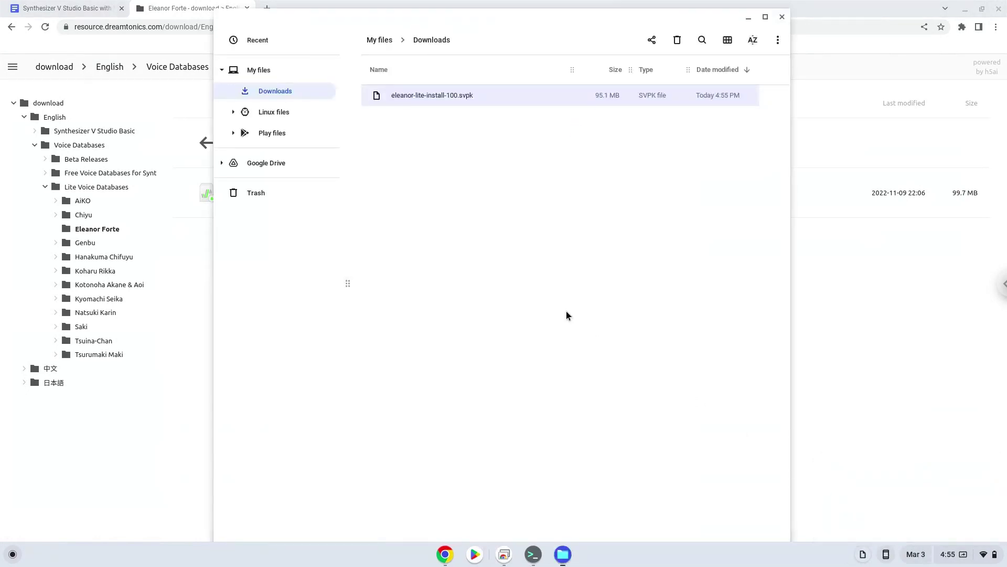
right_click(421, 95)
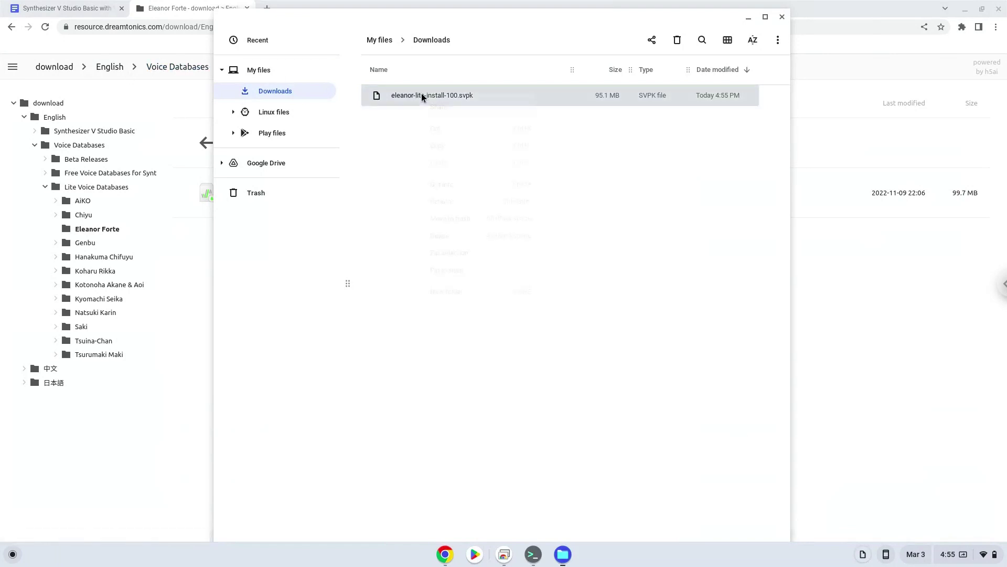
click(442, 202)
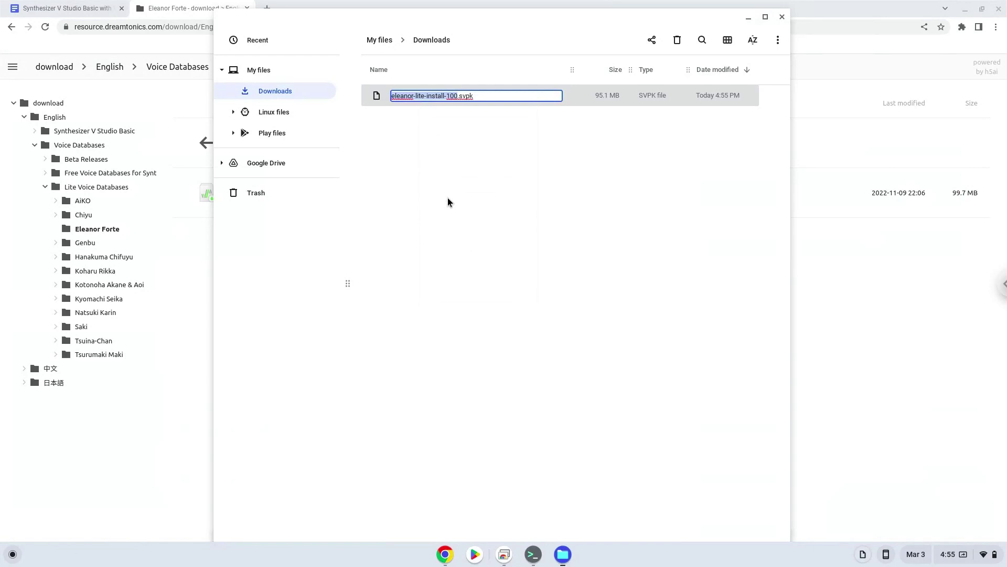
text(voiceban)
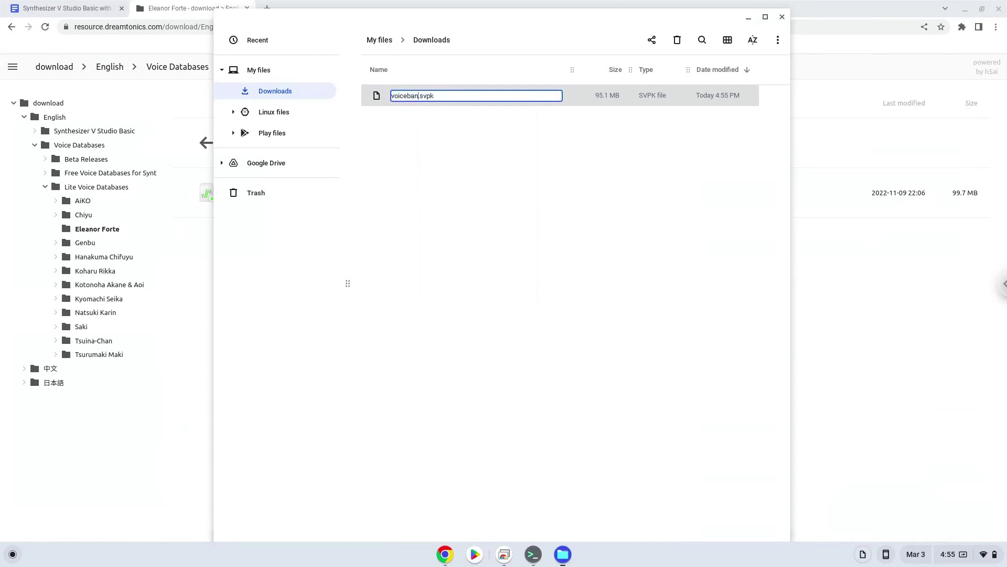
text(k)
key(Return)
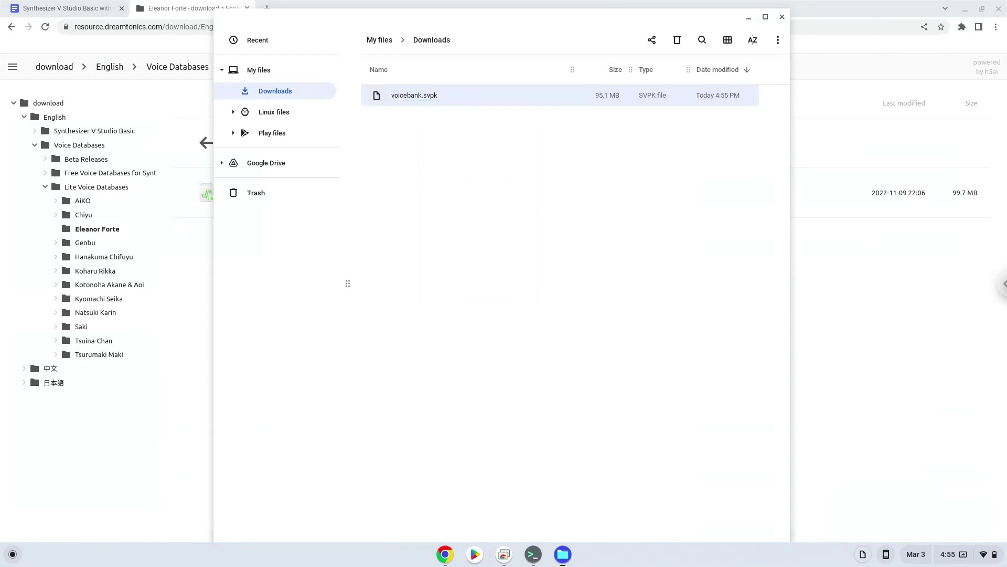
Step: Cut voicebank.svpk from Downloads and paste it into Linux files
right_click(424, 98)
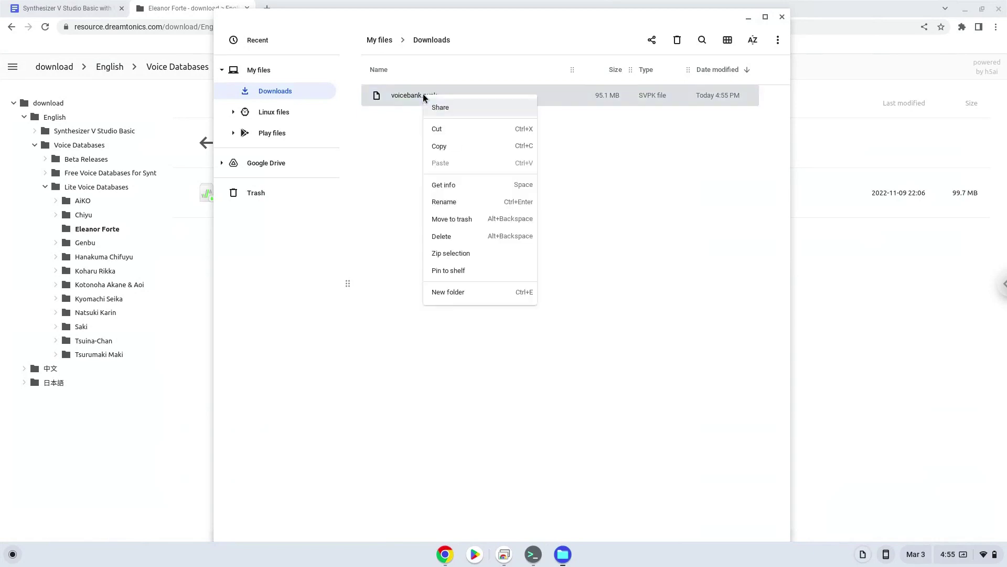
click(439, 129)
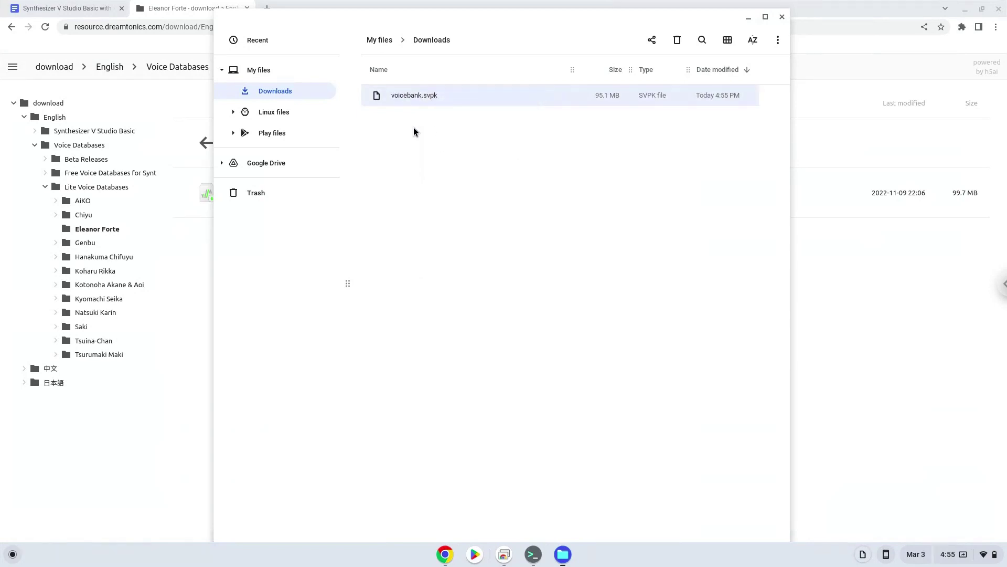
click(253, 113)
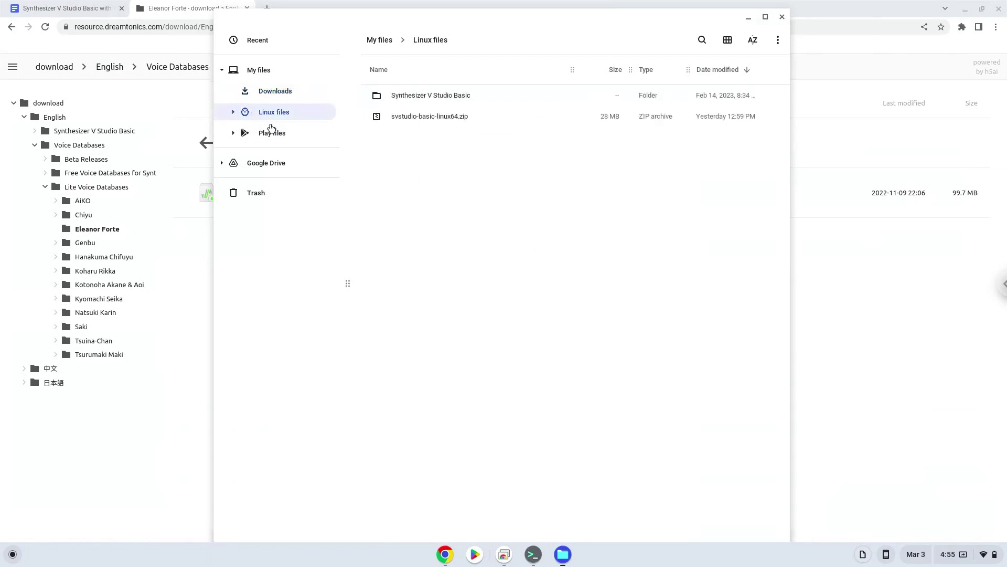
right_click(414, 203)
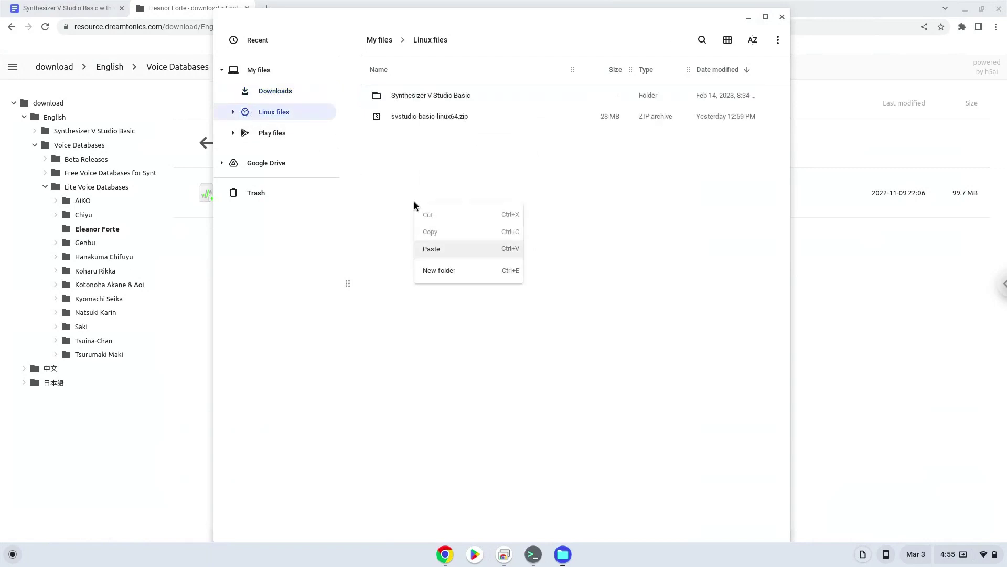
click(428, 248)
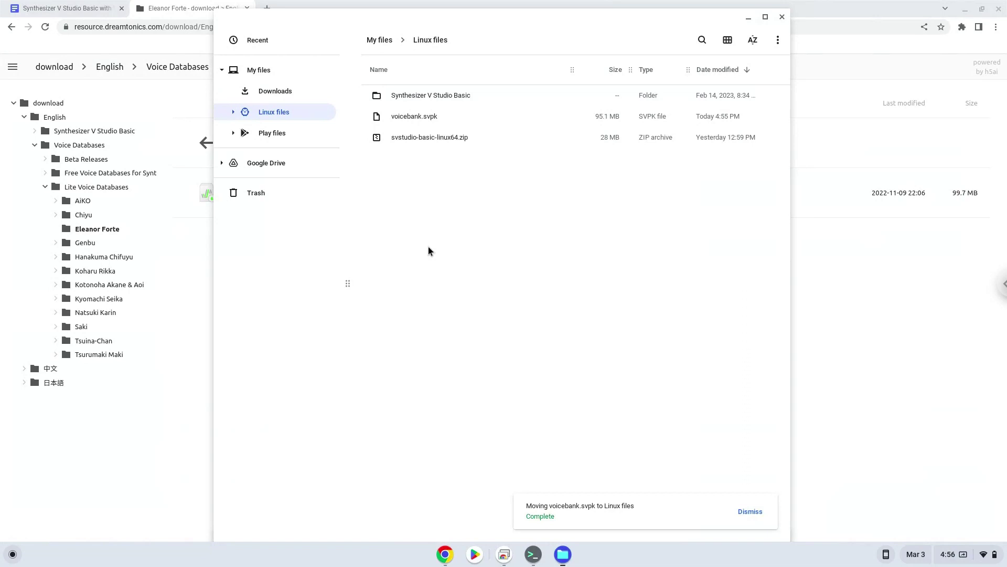
Step: Close Files and open Settings at Advanced > Developers > Linux development environment
click(781, 18)
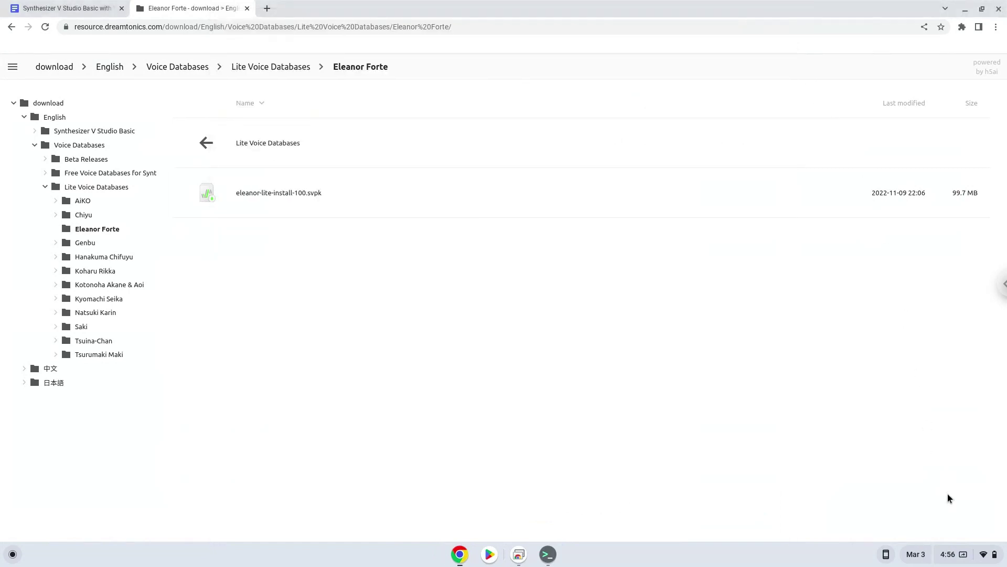
click(977, 557)
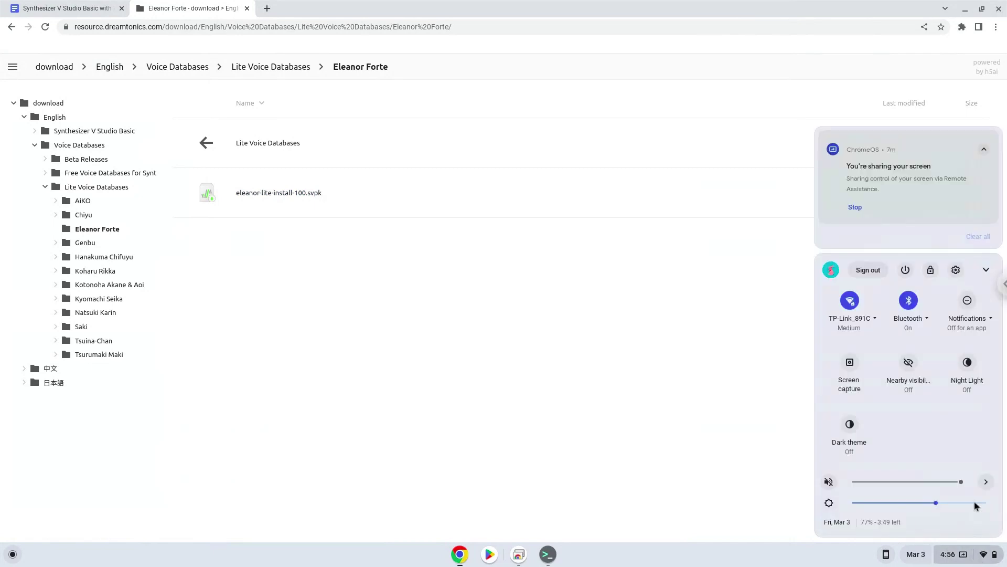
click(956, 270)
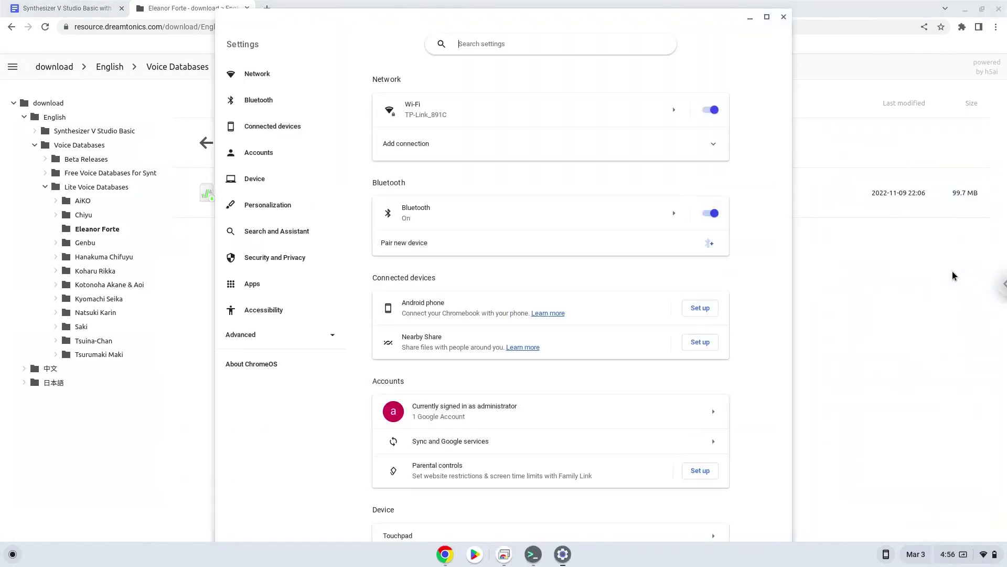
click(295, 337)
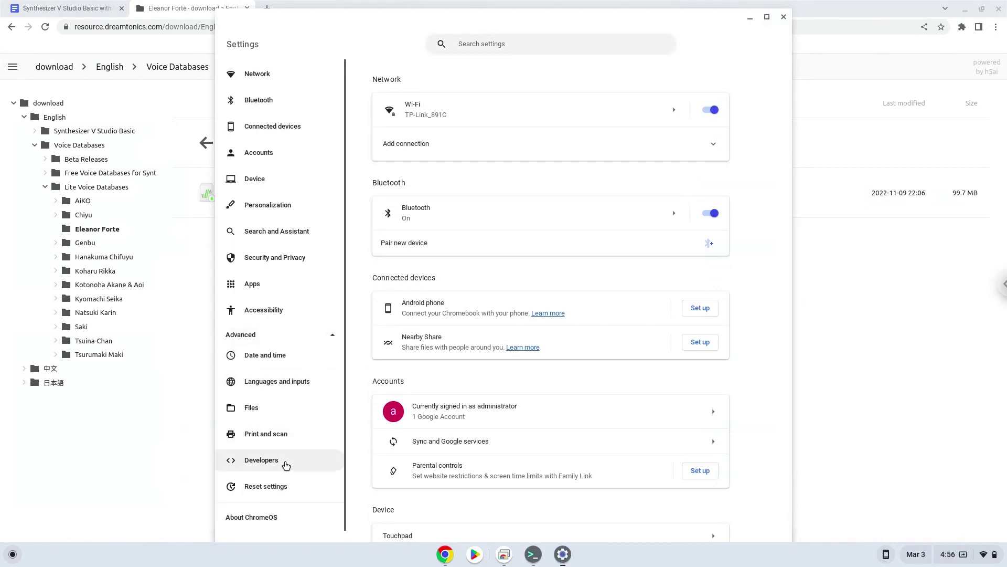
click(286, 464)
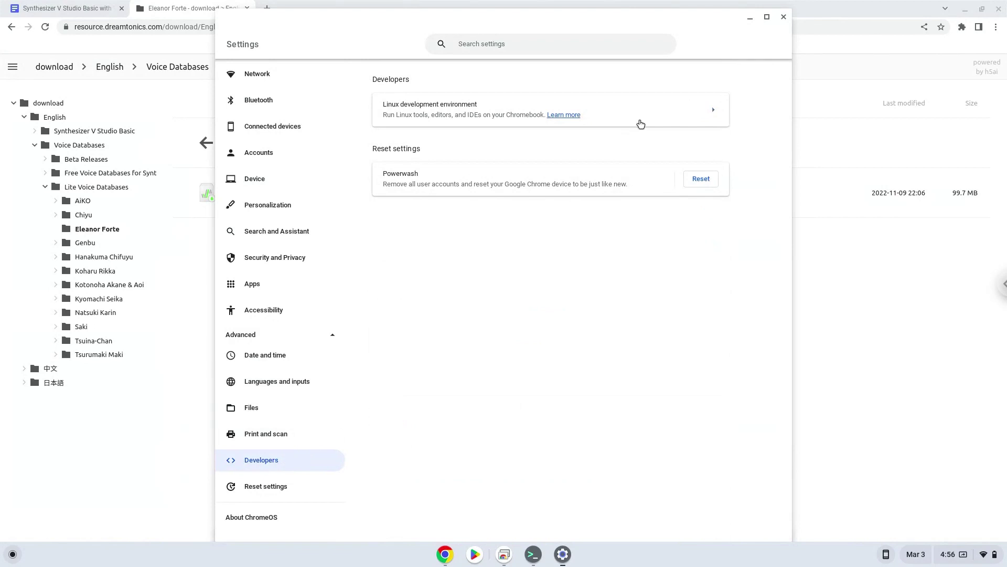
click(641, 124)
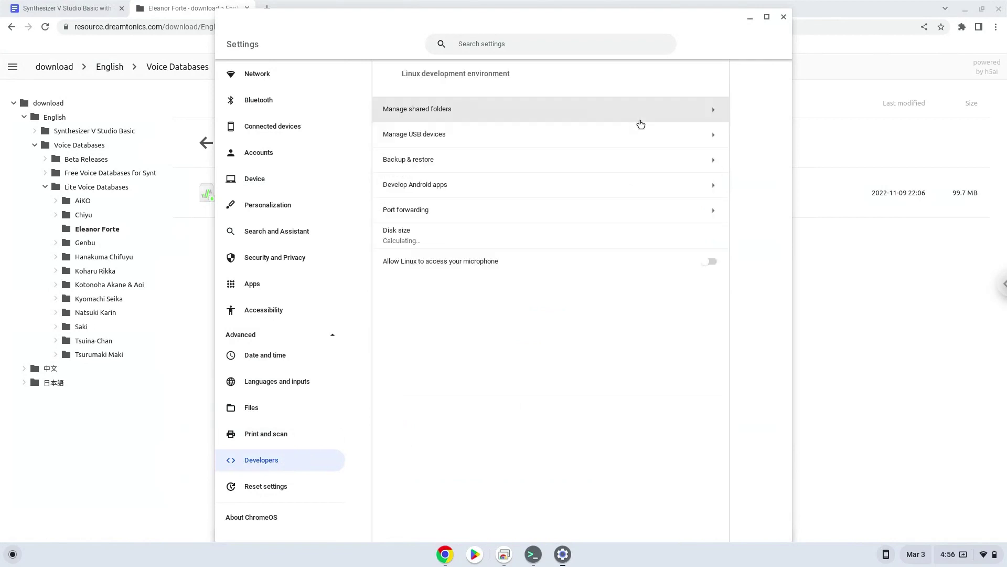
Step: Allow Linux microphone access, shut down Linux to apply it, and close Settings
click(709, 261)
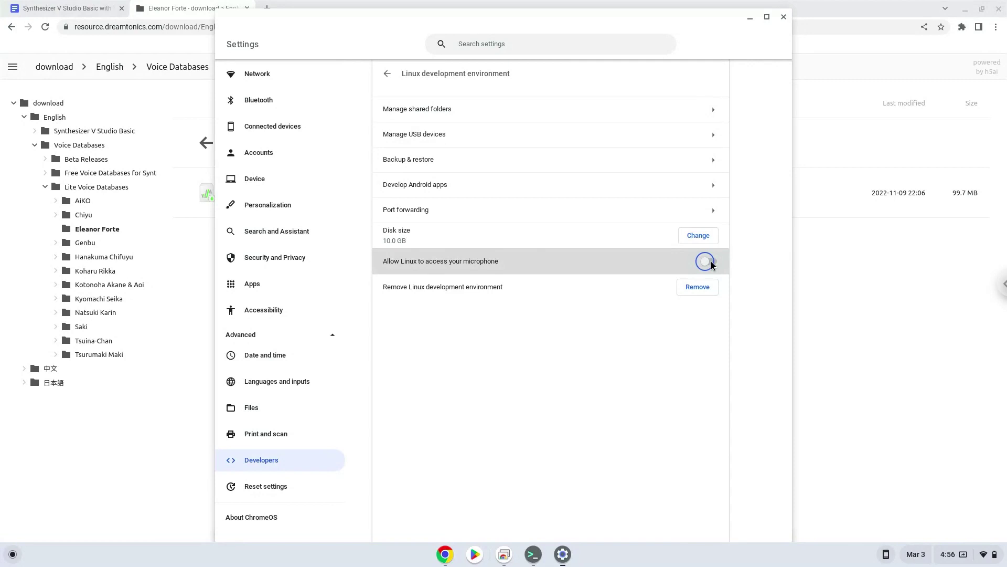
click(708, 262)
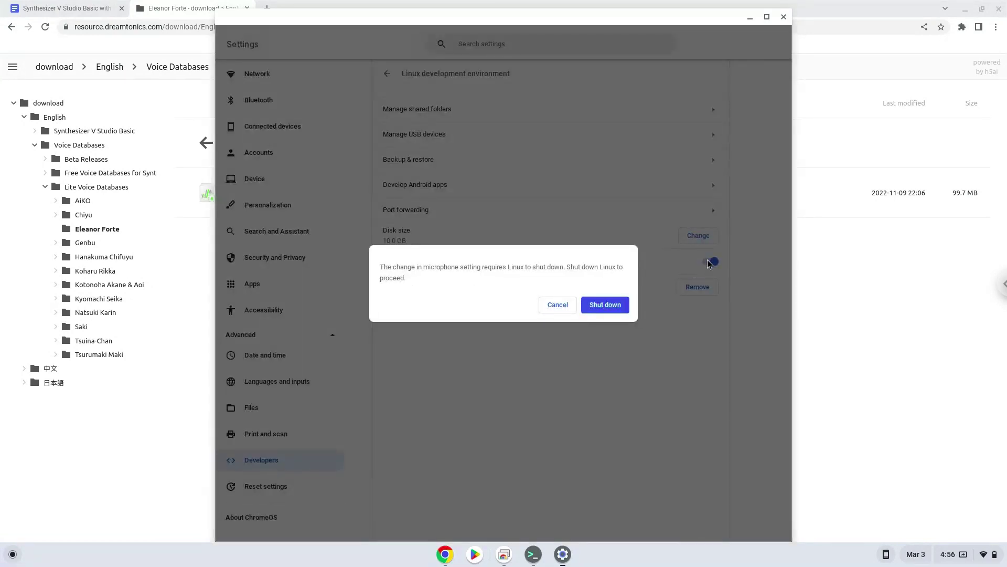
click(614, 310)
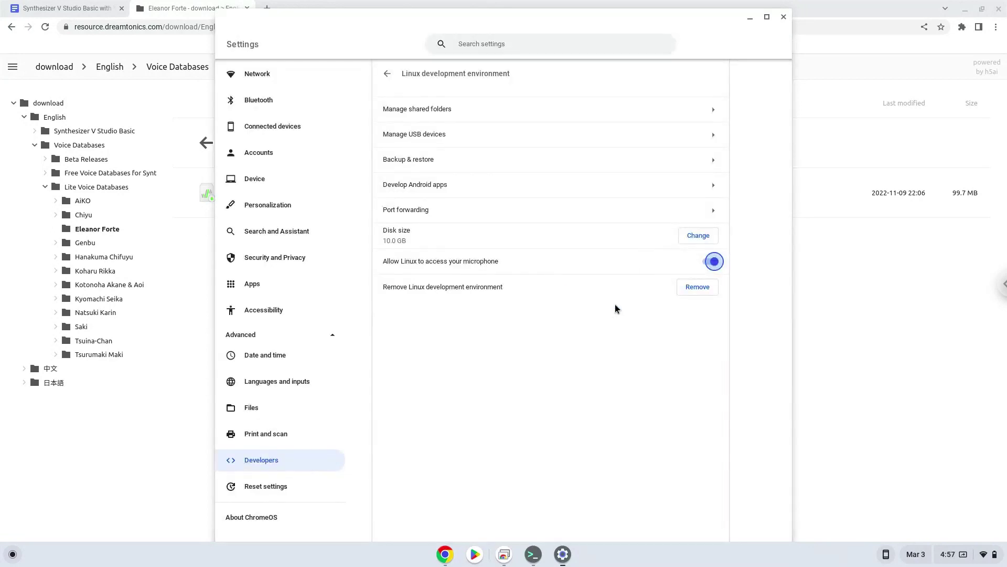
click(784, 18)
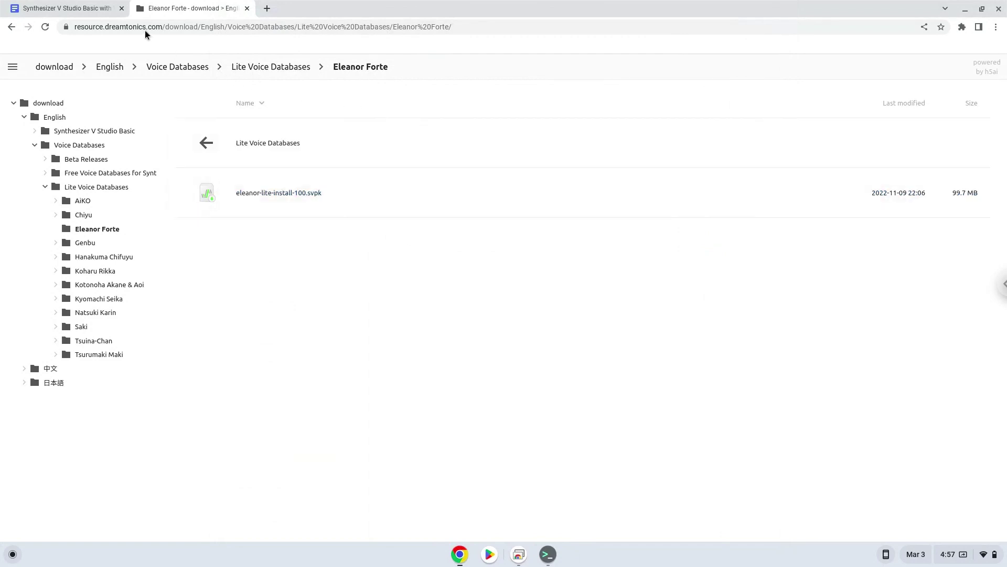
Step: Copy 'chmod 755 voicebank.svpk' from the command notes and run it in the Linux terminal
click(43, 10)
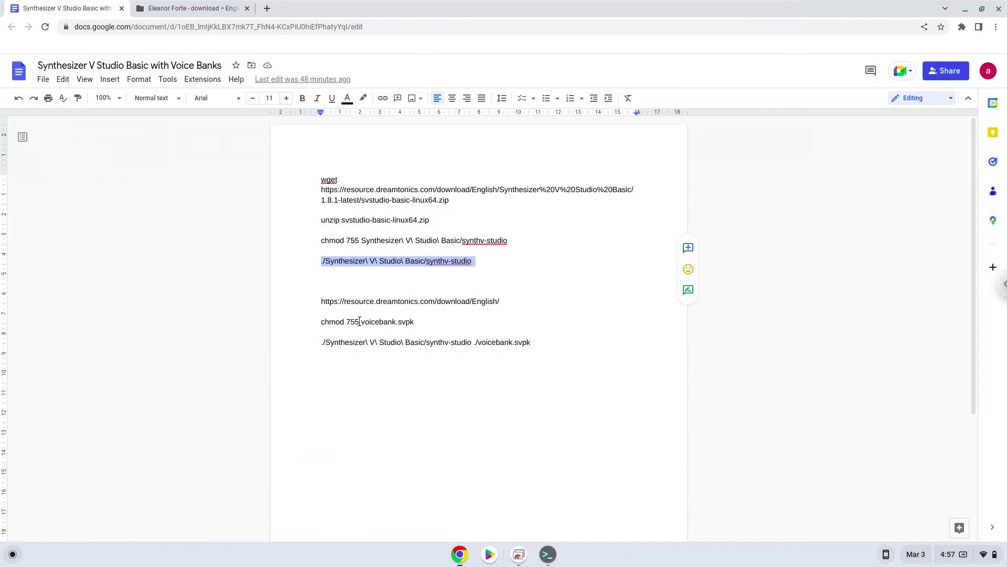
triple_click(359, 321)
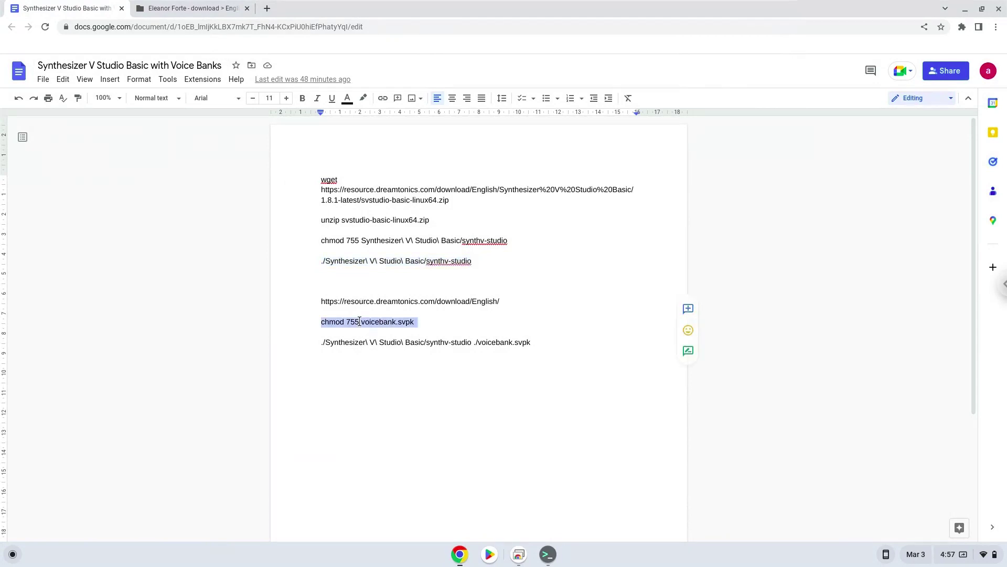
right_click(359, 321)
click(388, 292)
click(548, 554)
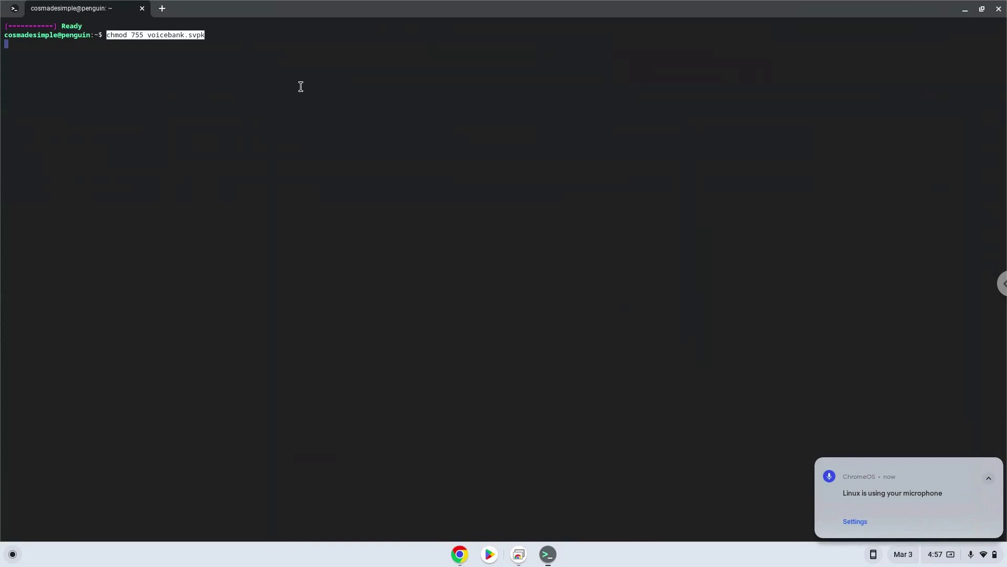
key(Return)
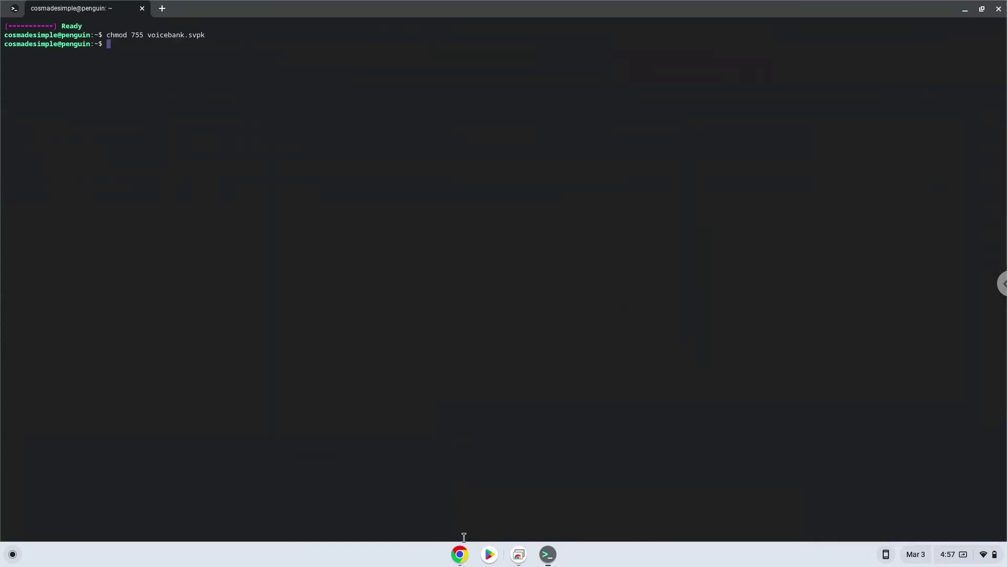
Step: Copy the './Synthesizer\ V\ Studio\ Basic/synthv-studio ./voicebank.svpk' launch command from the notes
click(460, 555)
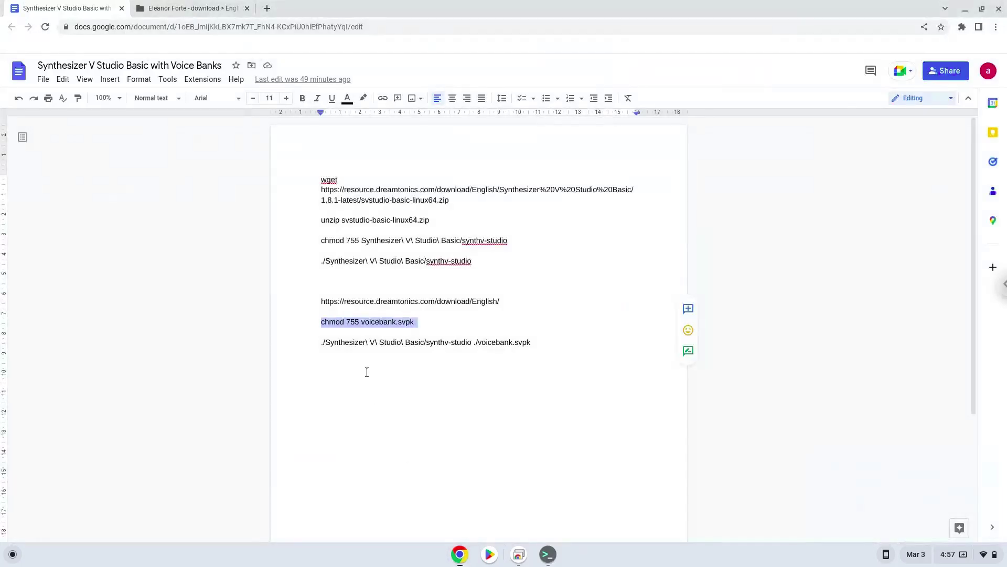
triple_click(355, 344)
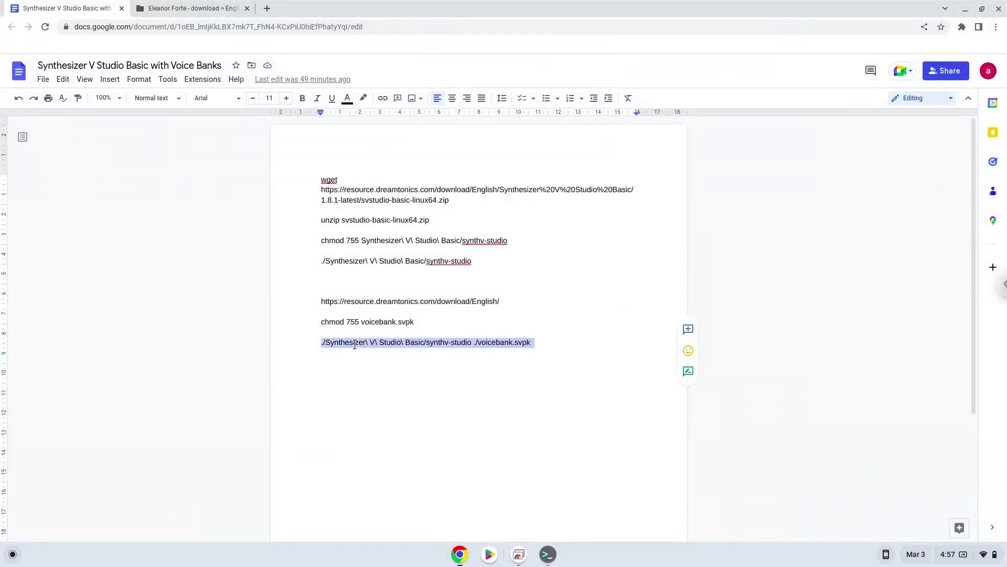
right_click(354, 345)
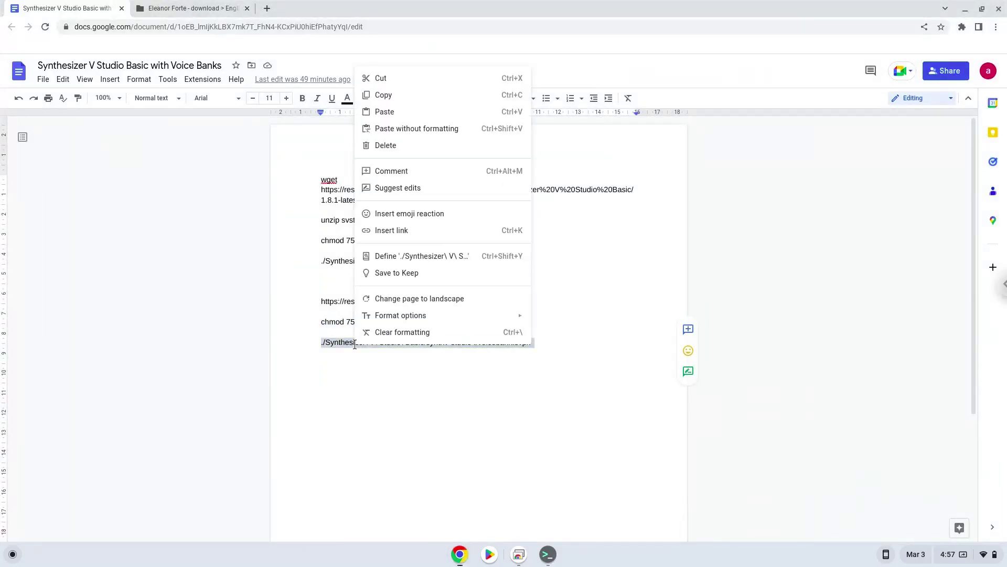
click(414, 100)
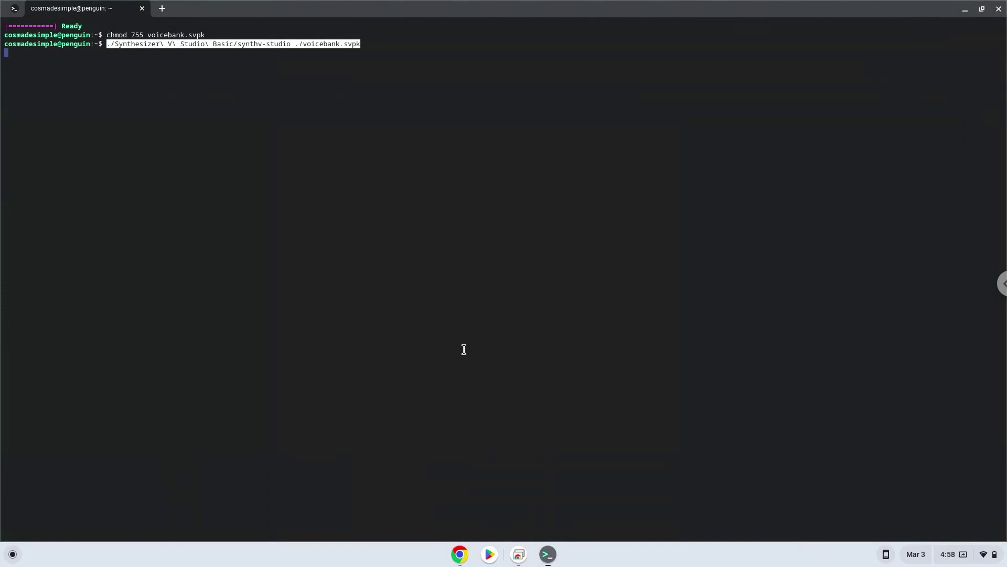
Step: Hide the terminal and browser, then install Eleanor Forte Lite: accept the EULA, keep the default destination, finish
click(965, 12)
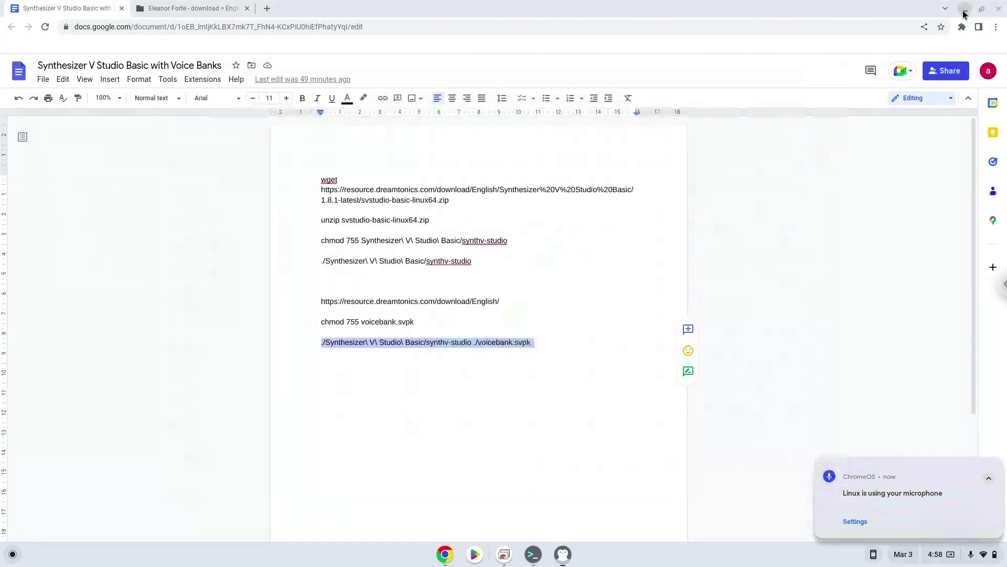
click(964, 10)
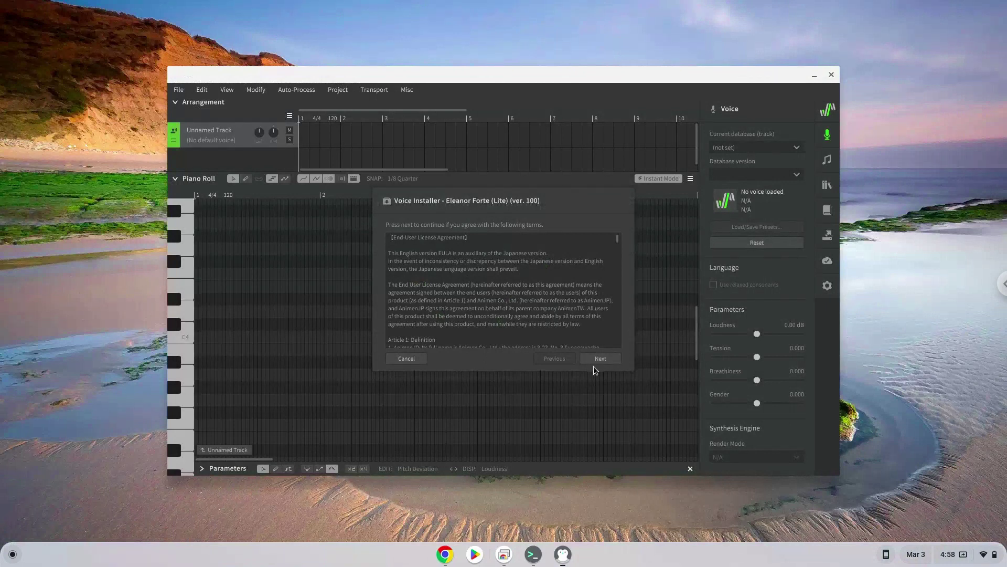
click(596, 362)
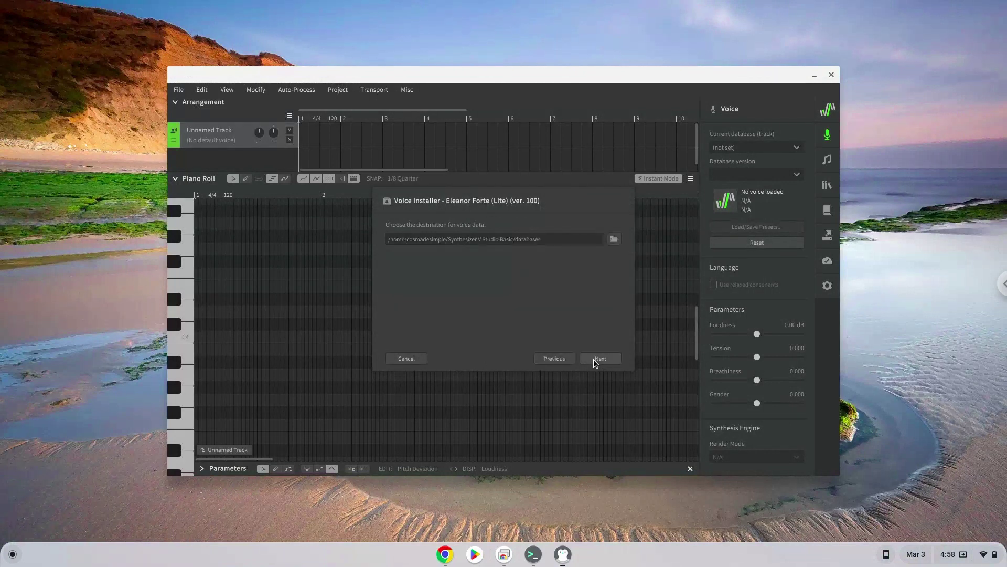
click(594, 359)
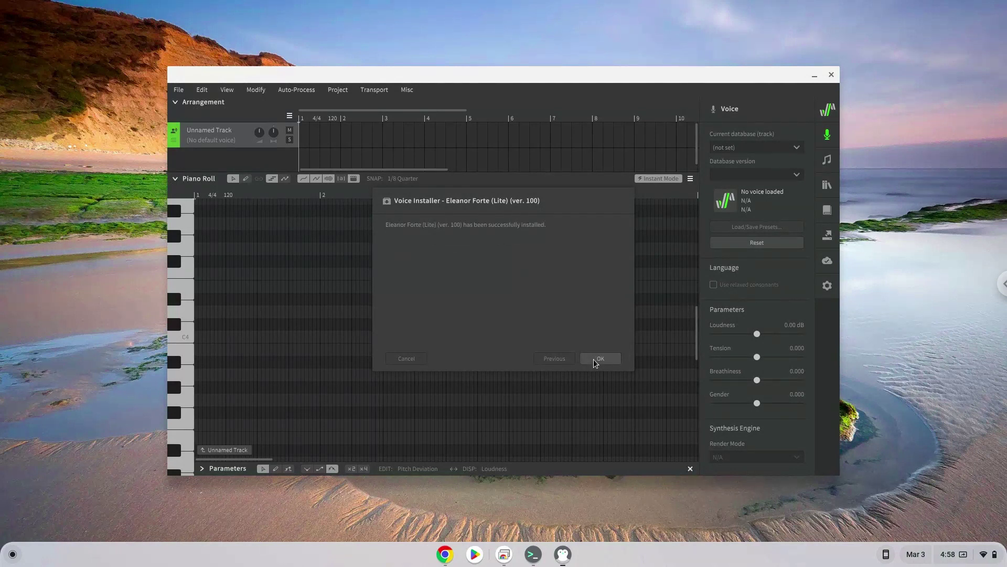
click(598, 359)
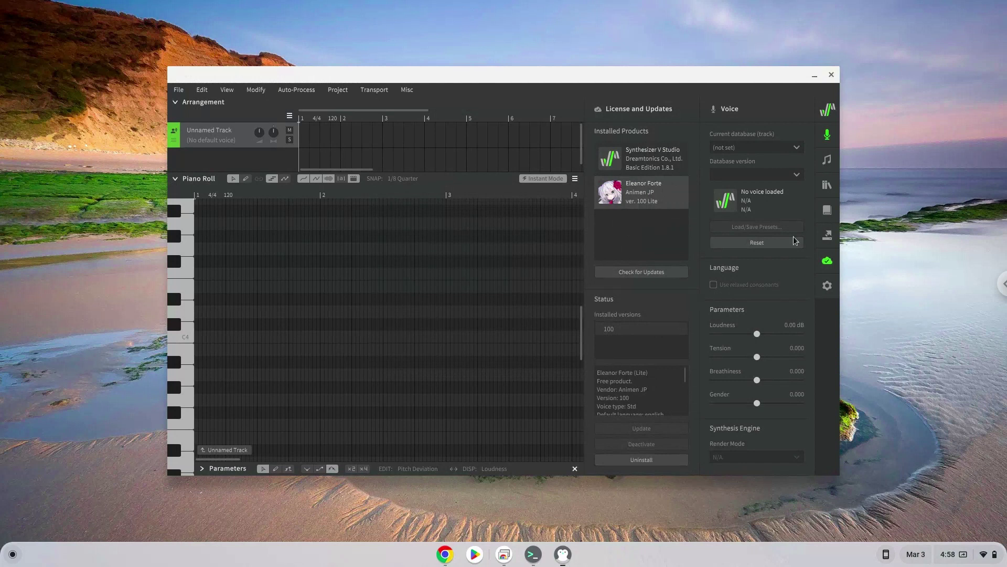
Step: Drag the Synthesizer V window's right, left, top and bottom edges out to the screen edges
drag(841, 209, 1004, 203)
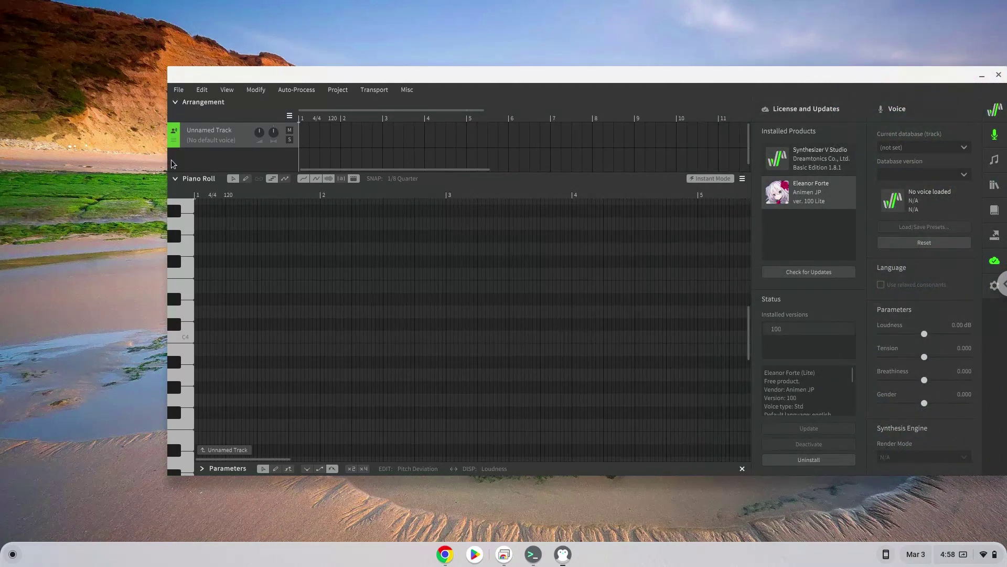
drag(169, 162, 3, 167)
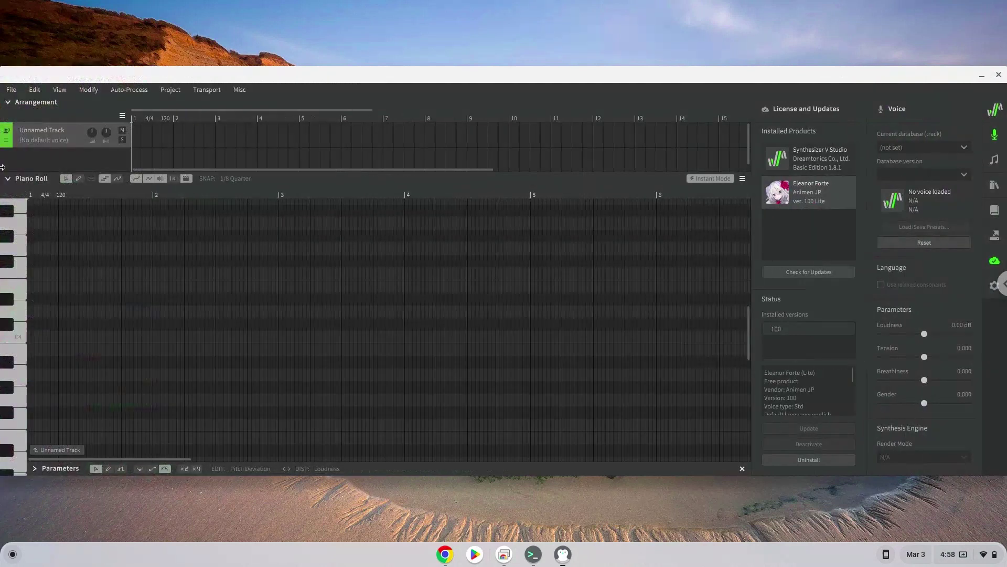
drag(496, 64, 489, 1)
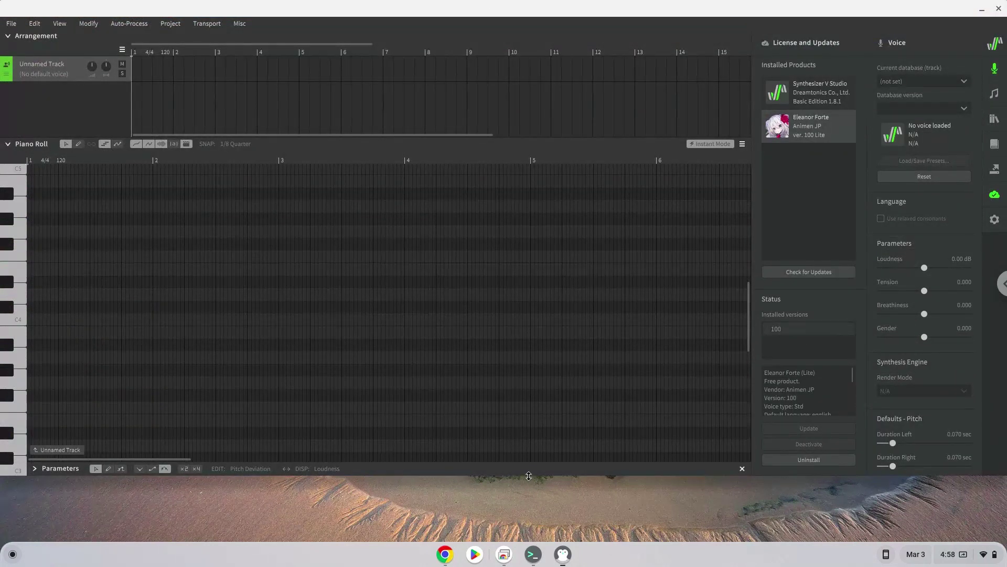
drag(527, 475, 522, 551)
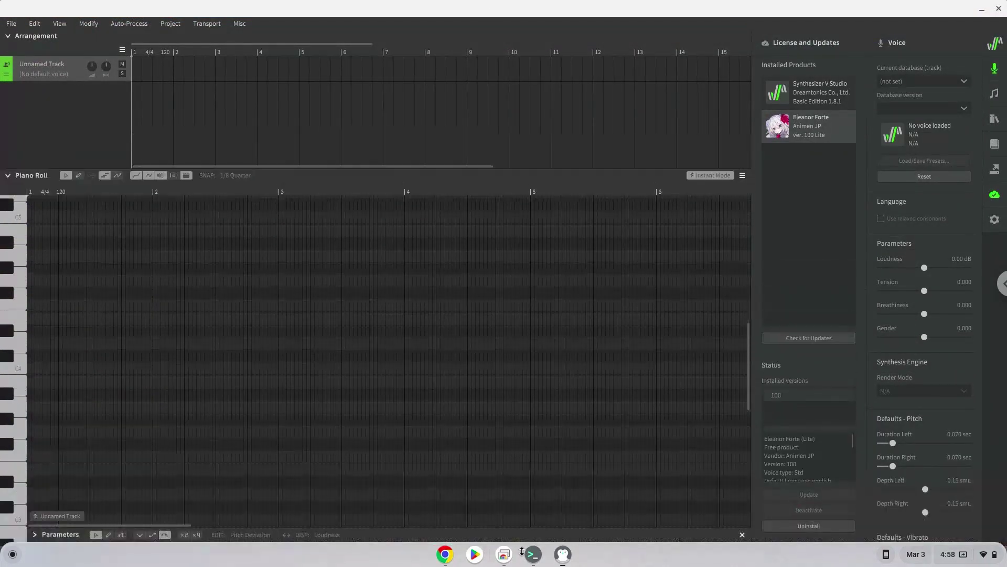